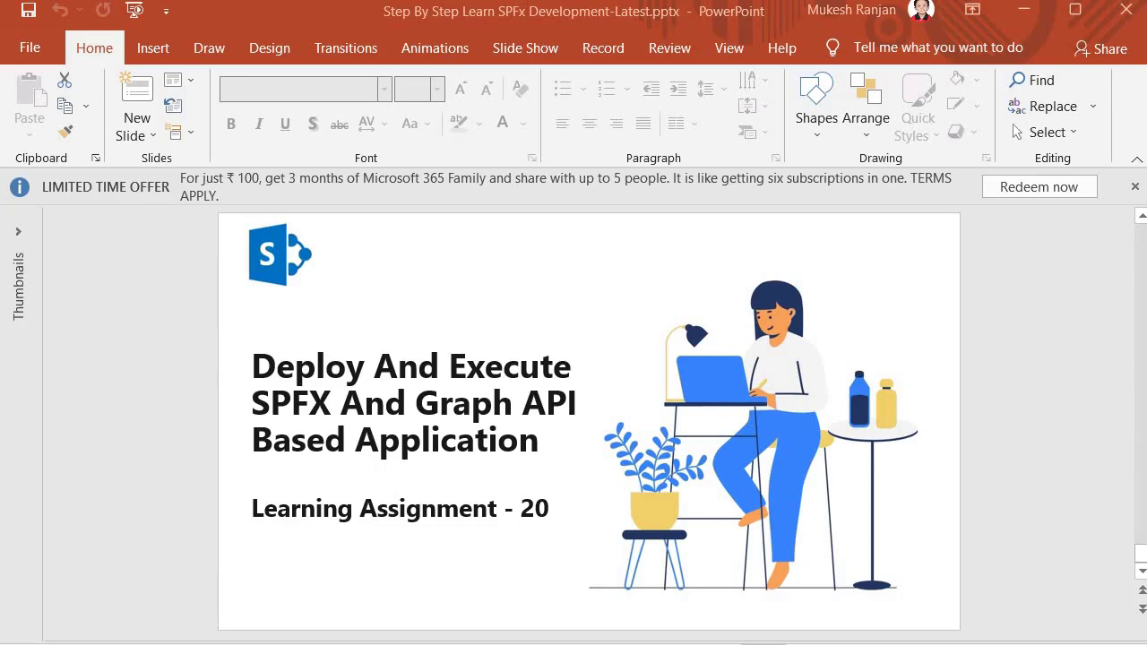
Switch to Visual Studio Code, open package-solution.json from the config folder, and enlarge the editor area
key(alt+Tab)
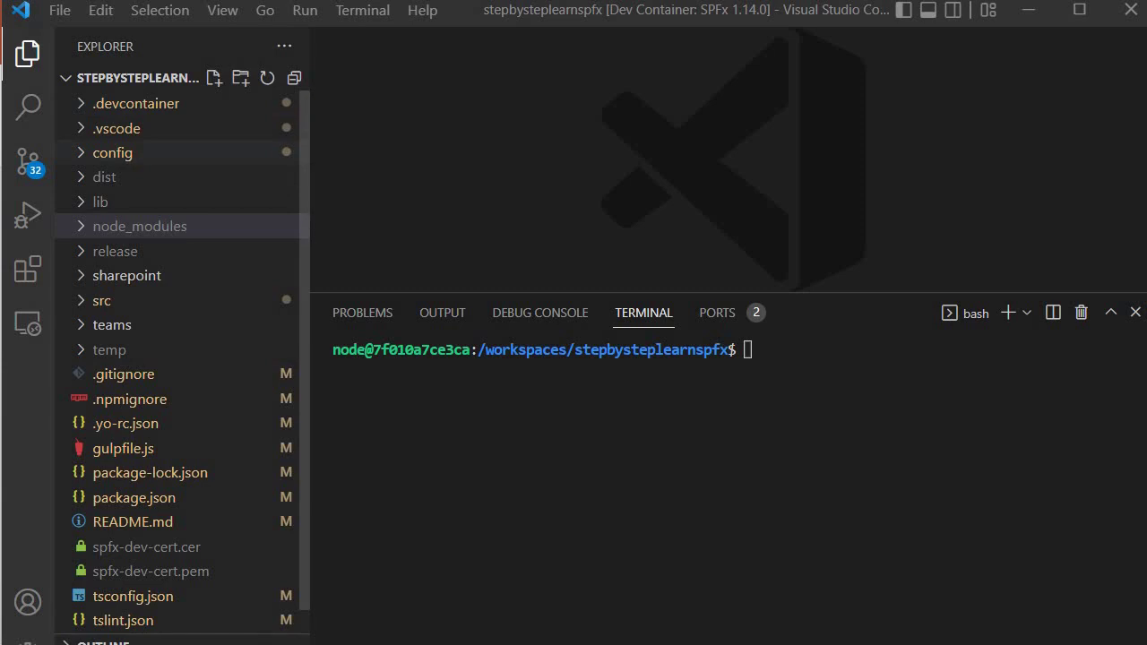
click(112, 153)
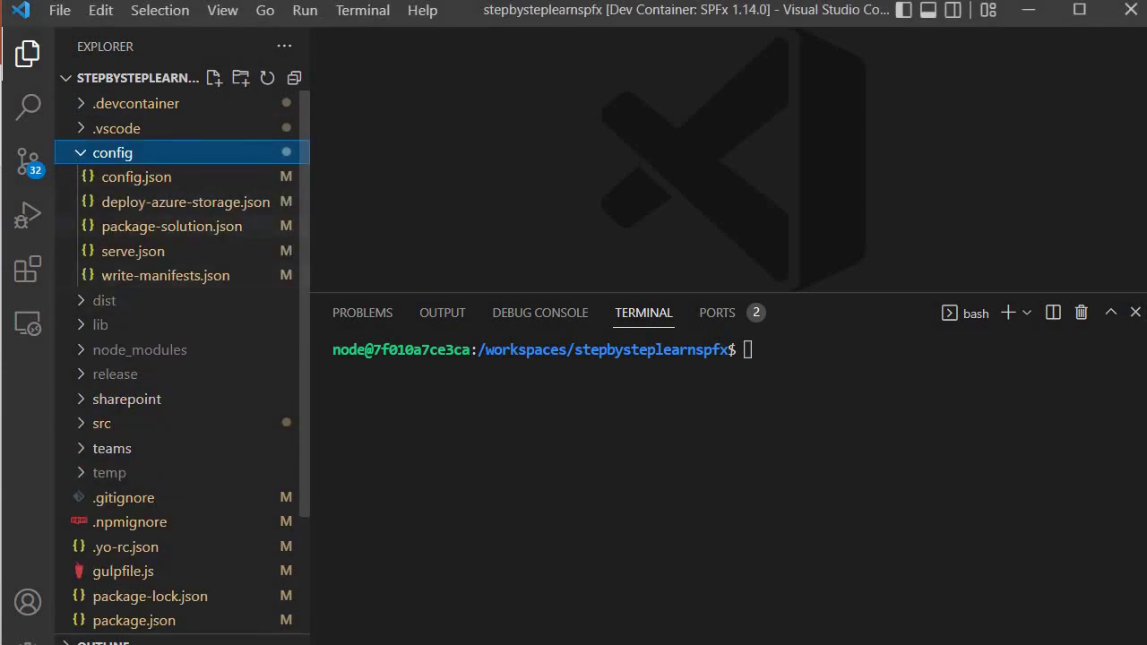
click(156, 235)
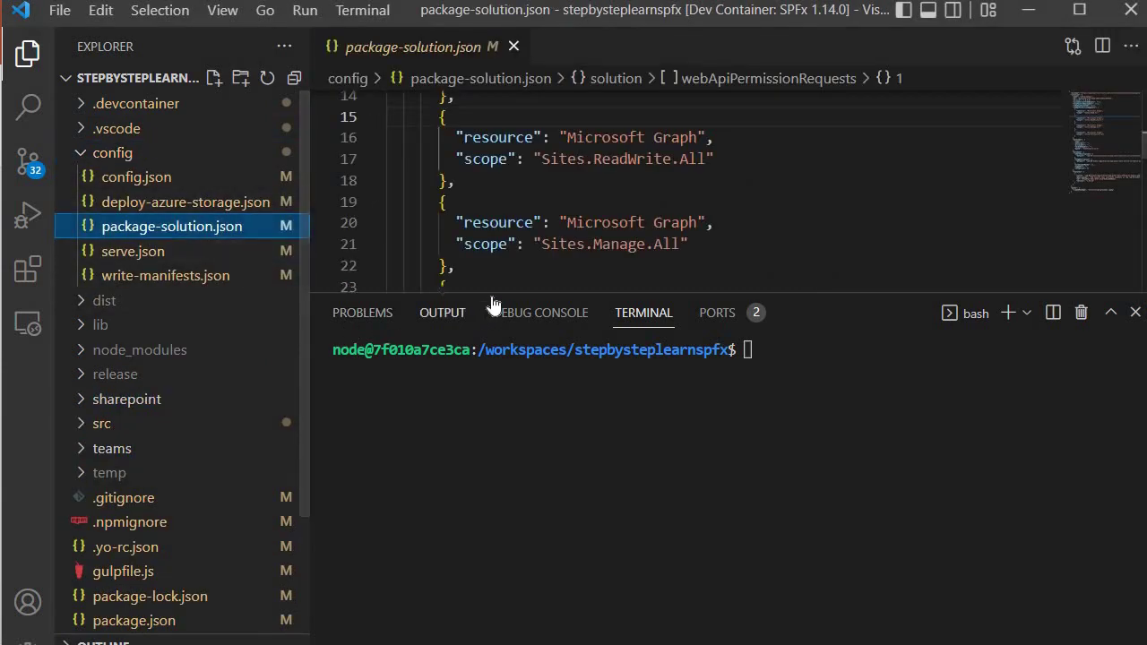
drag(507, 292, 506, 529)
Examine the Microsoft Graph permission requests, solution name and zipped package path in package-solution.json
scroll(628, 305, up, 4)
scroll(433, 362, down, 1)
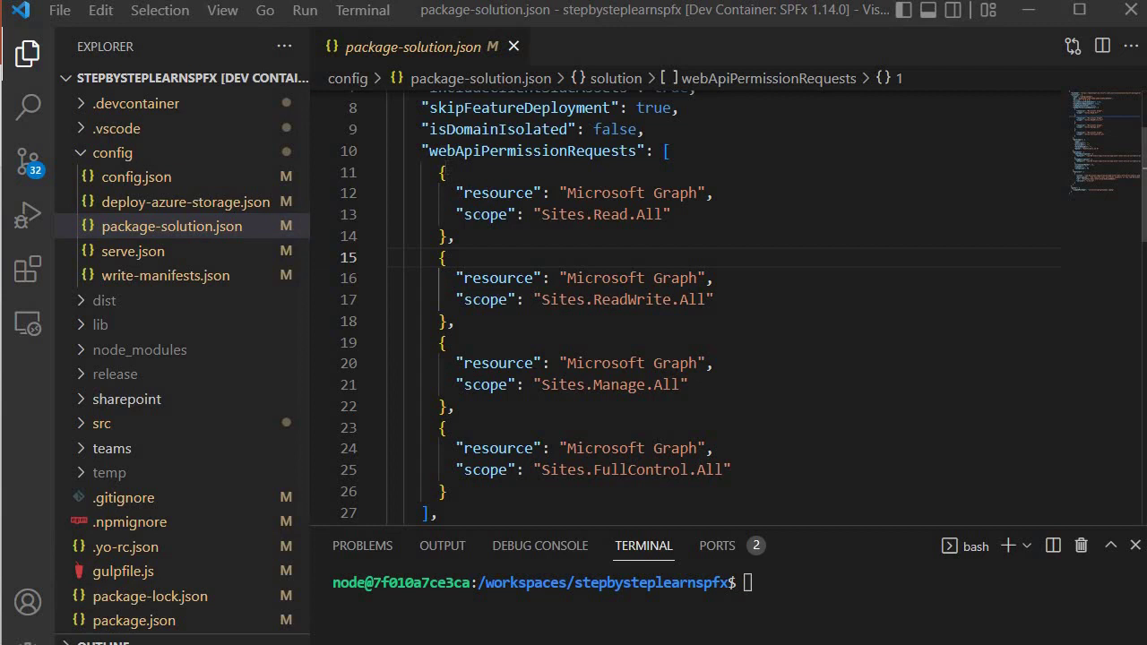
drag(422, 151, 562, 337)
scroll(562, 337, up, 9)
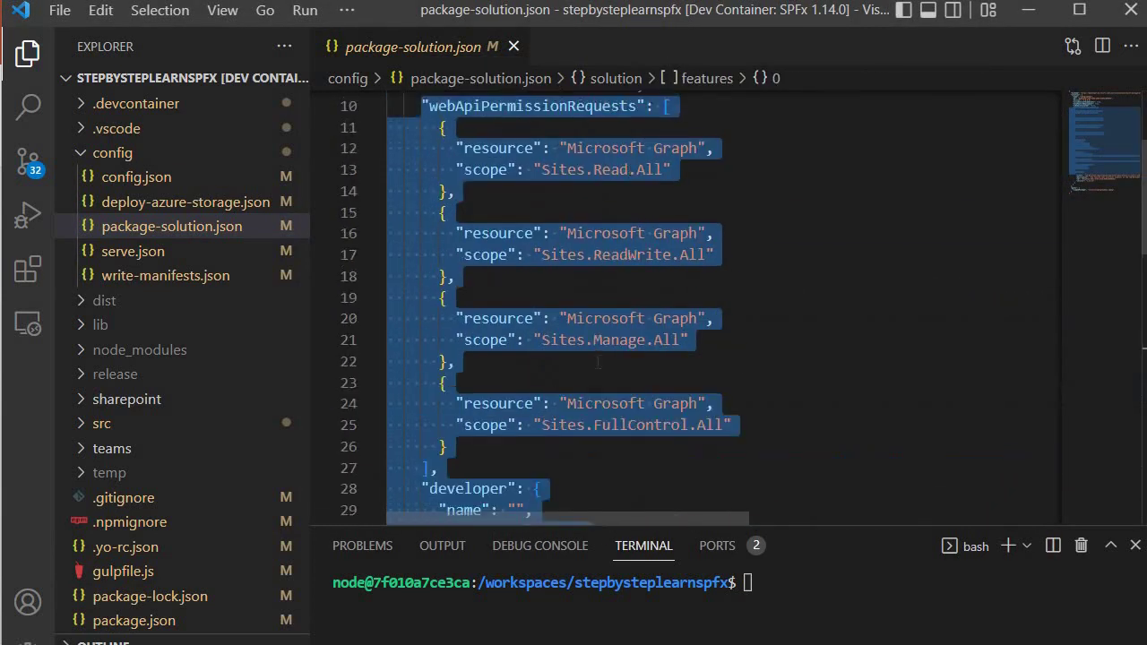
click(555, 361)
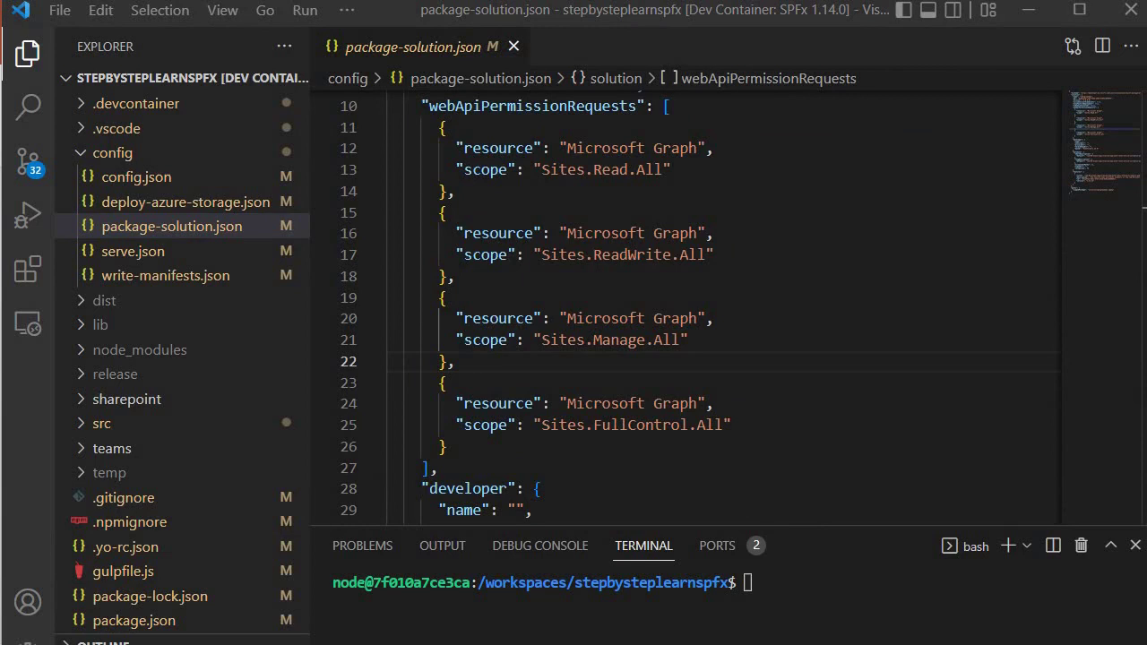
scroll(491, 398, up, 3)
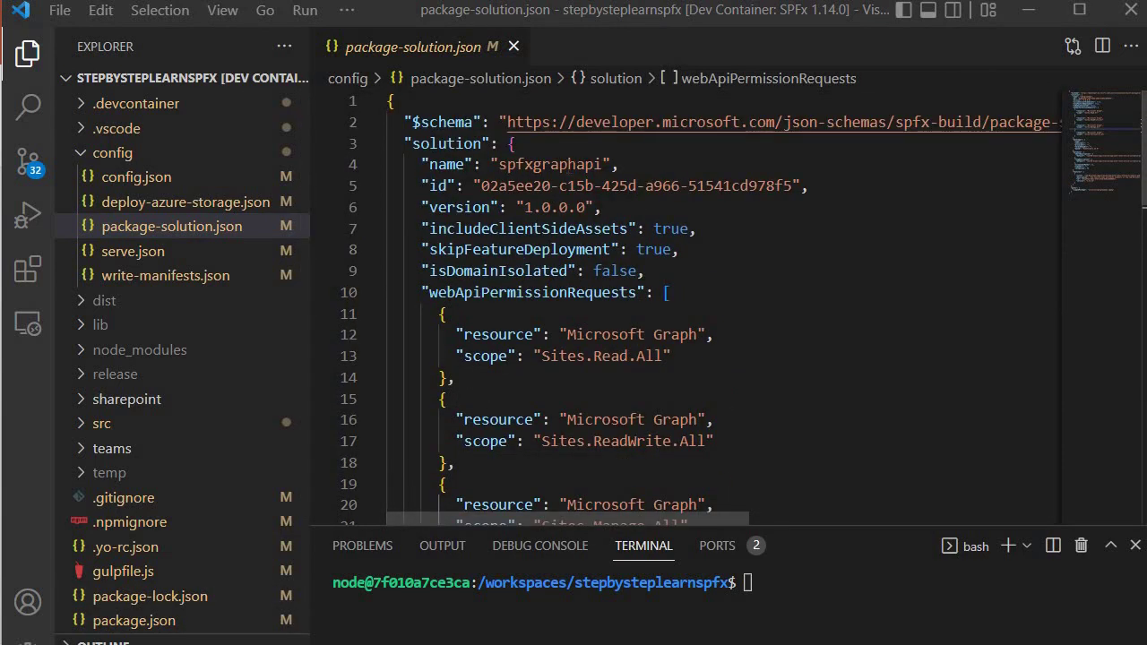
double_click(549, 164)
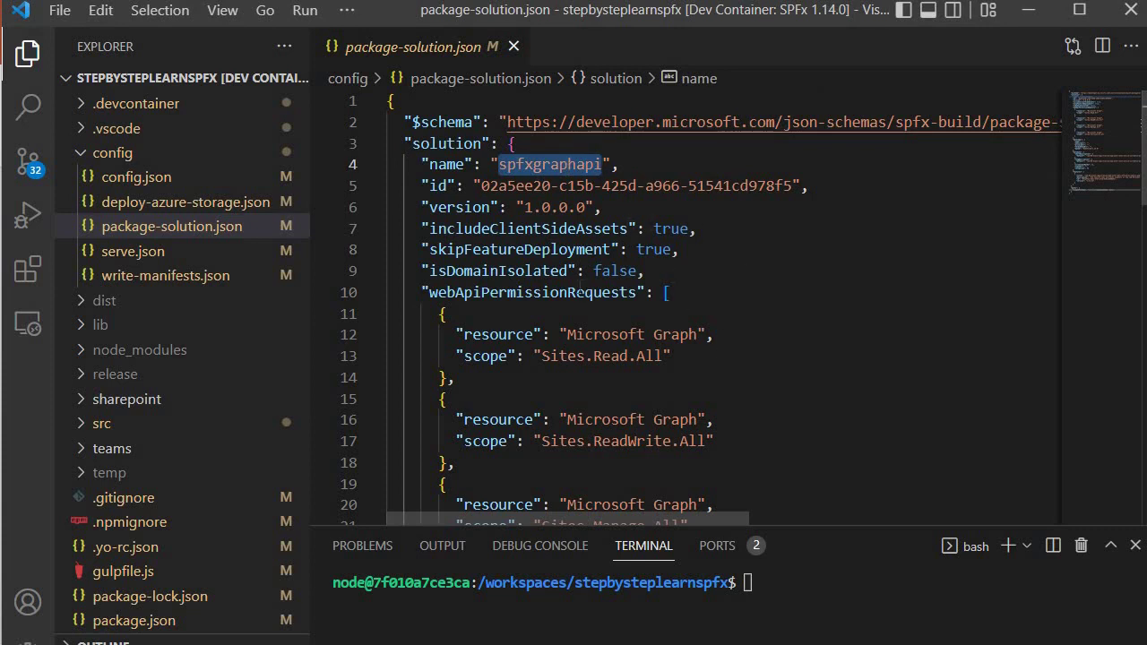
key(ctrl+End)
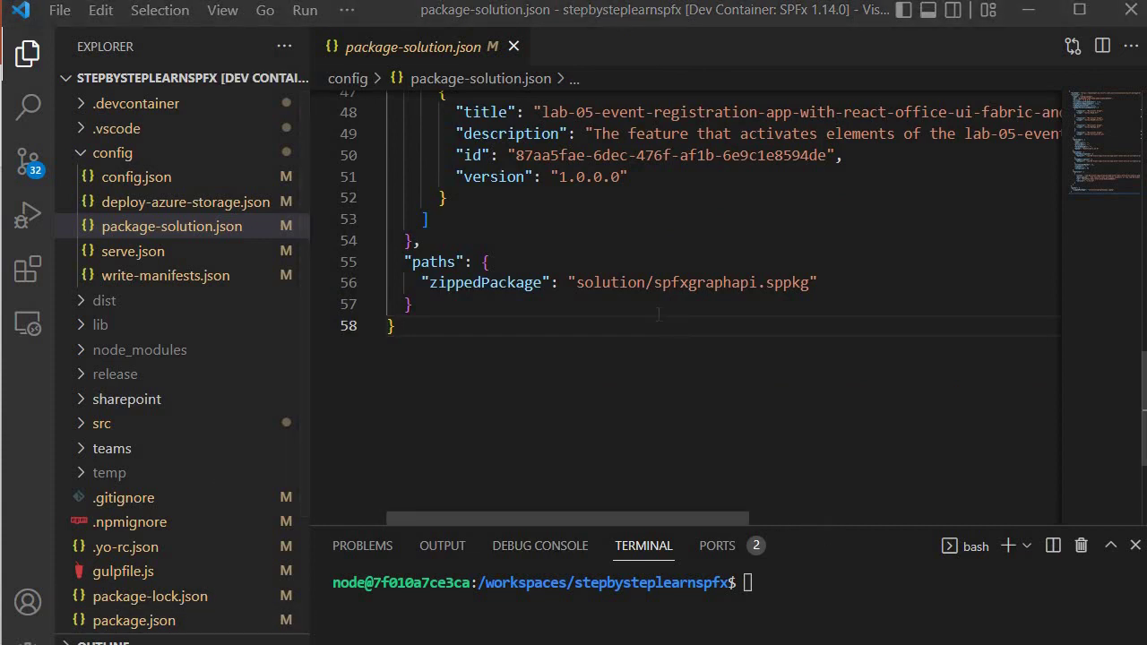
Enlarge the terminal area and build the project with gulp build
drag(812, 528, 794, 403)
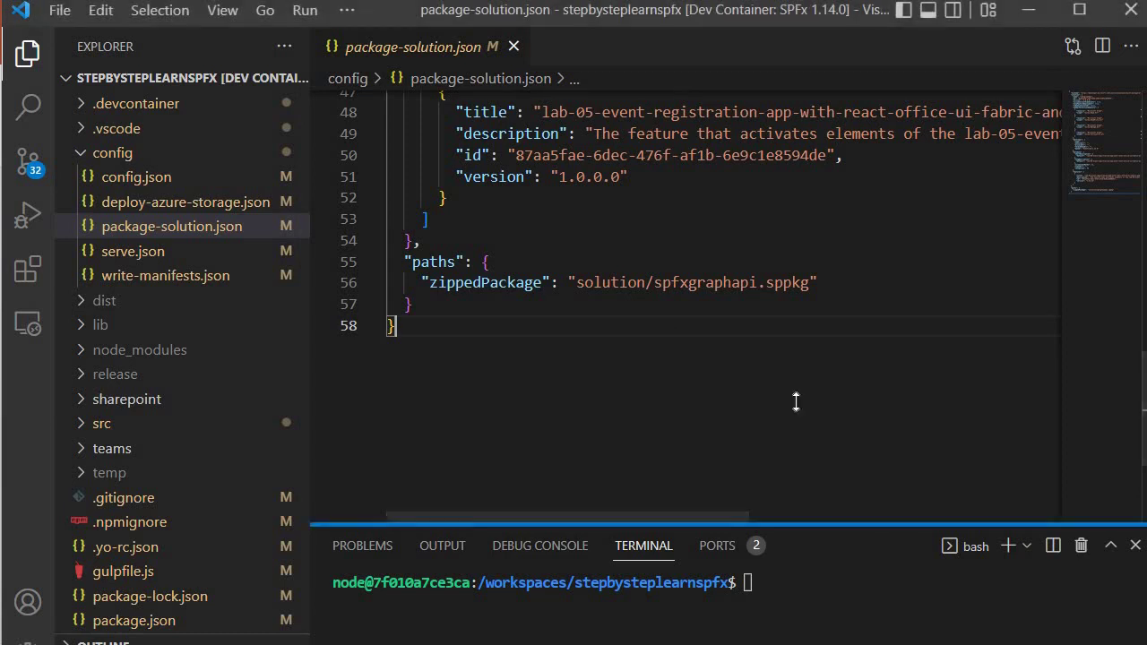
click(795, 462)
text(gulp build)
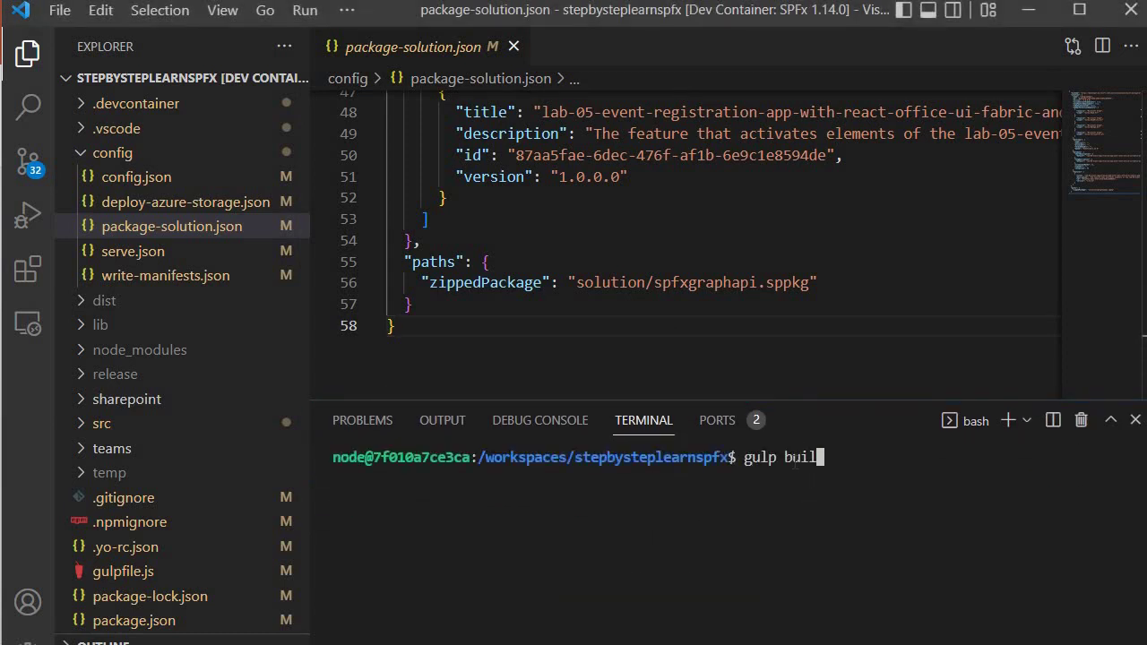
key(Return)
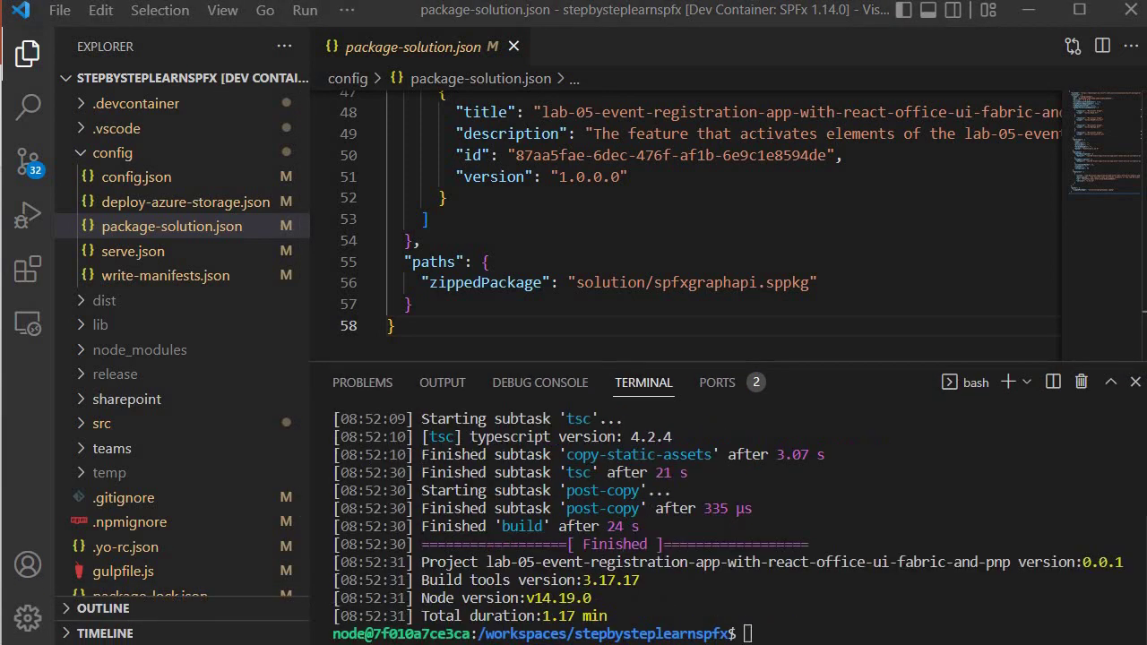
Bundle the project for production with gulp bundle --ship
click(797, 608)
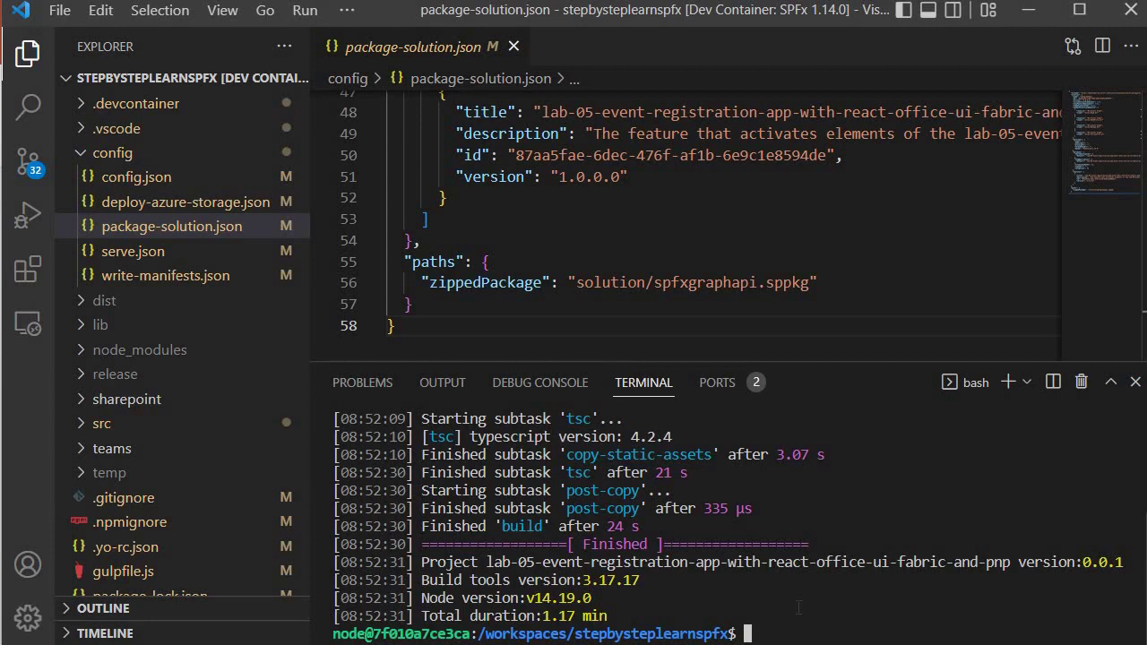
text(gulp ba)
text(ndle --ship)
key(Return)
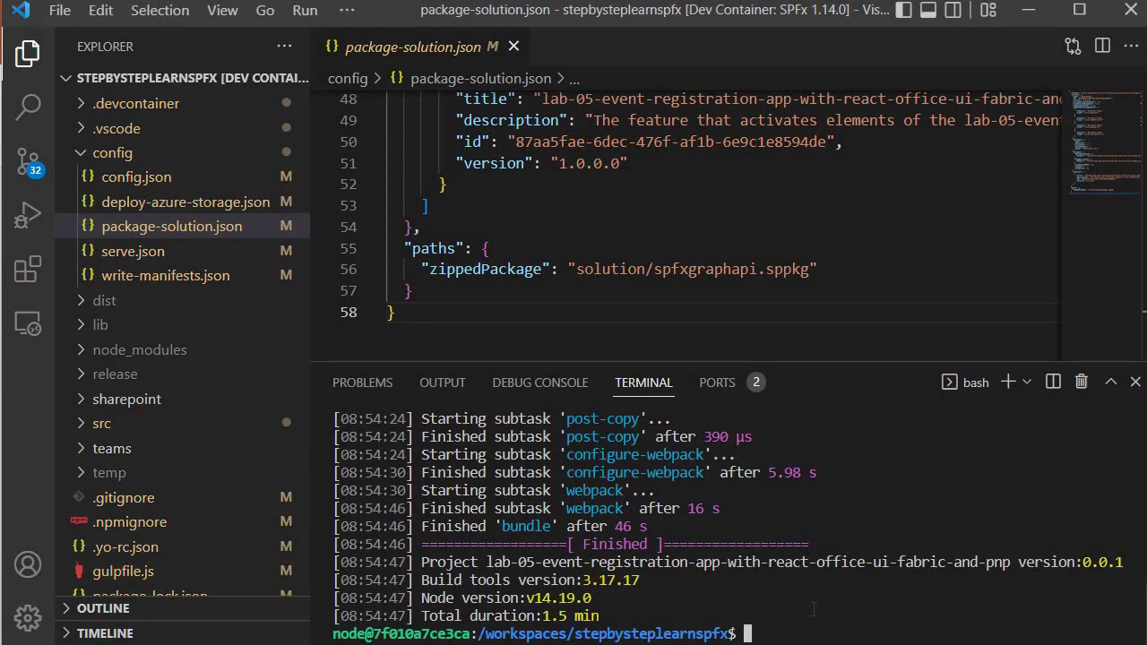
Package the solution with gulp package-solution --ship and locate spfxgraphapi.sppkg in the sharepoint/solution folder
text(gulp package-shou)
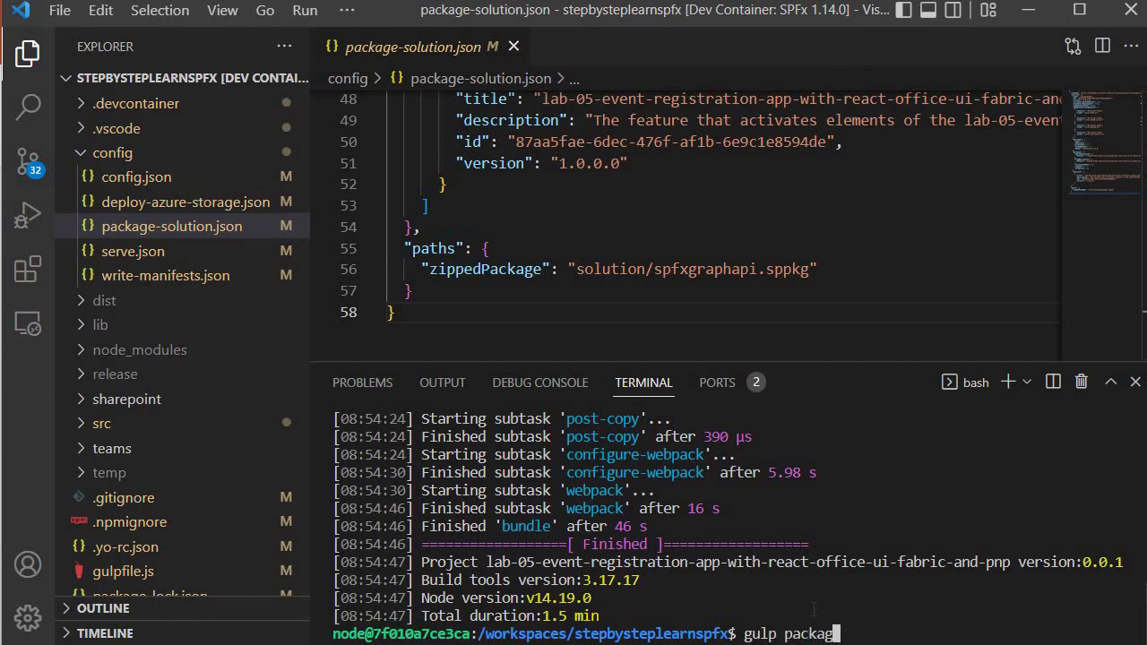
key(BackSpace)
key(BackSpace)
key(BackSpace)
text(olution --ship)
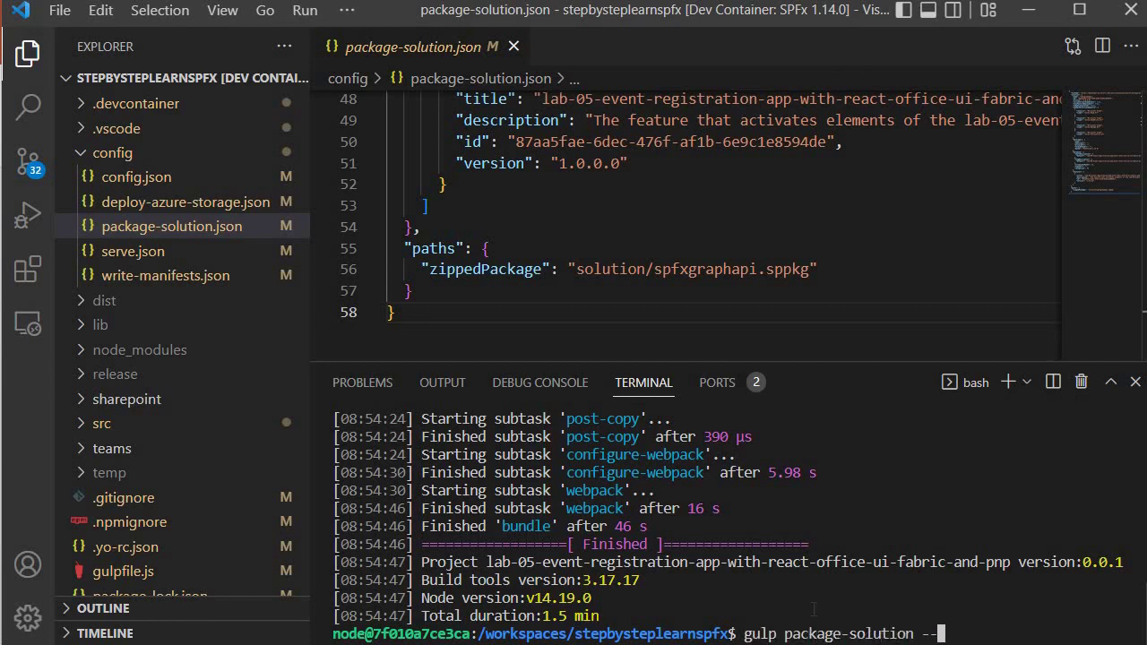
key(Return)
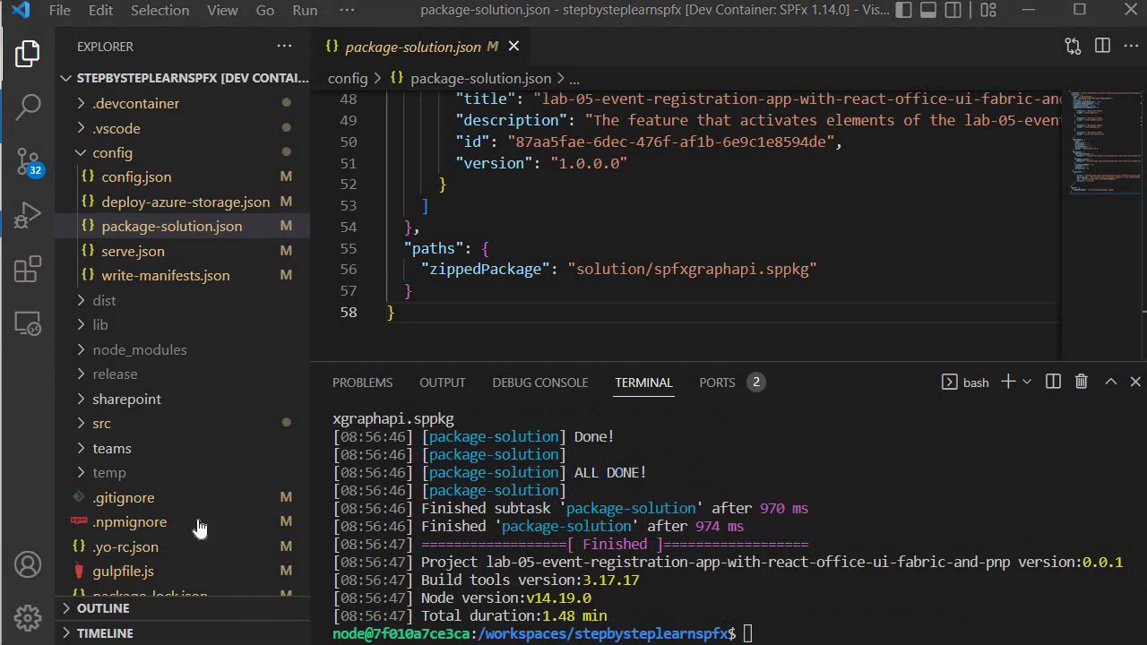
click(81, 400)
scroll(79, 448, down, 2)
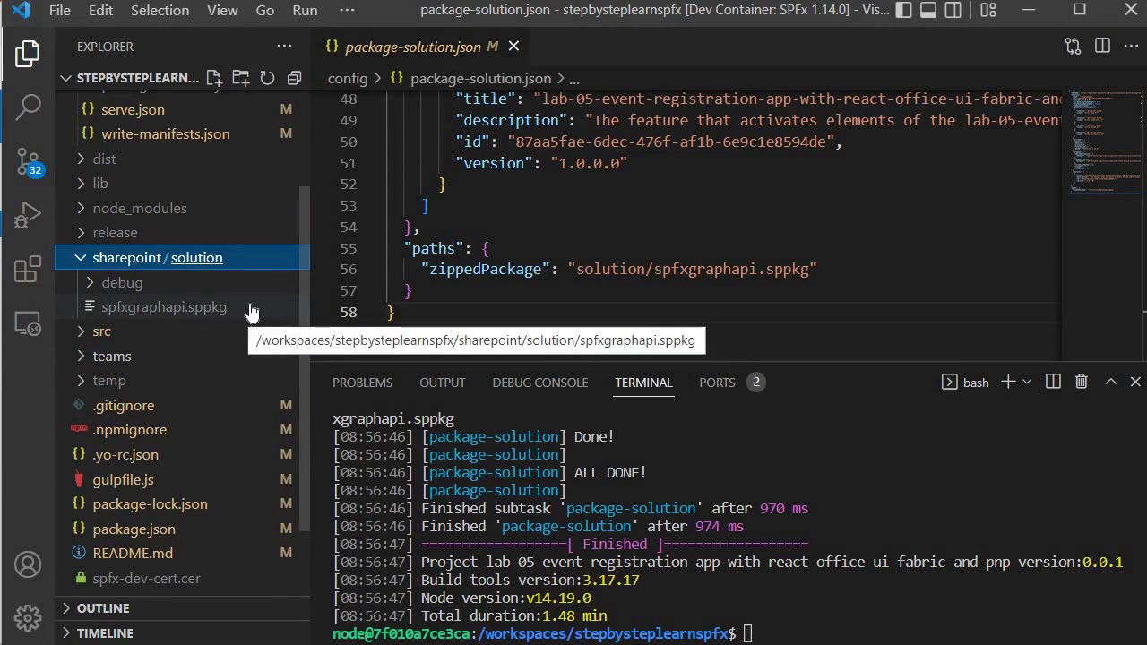
Switch to the SharePoint admin center in the browser and open the app catalog's Apps for SharePoint library in the classic experience
key(alt+Tab)
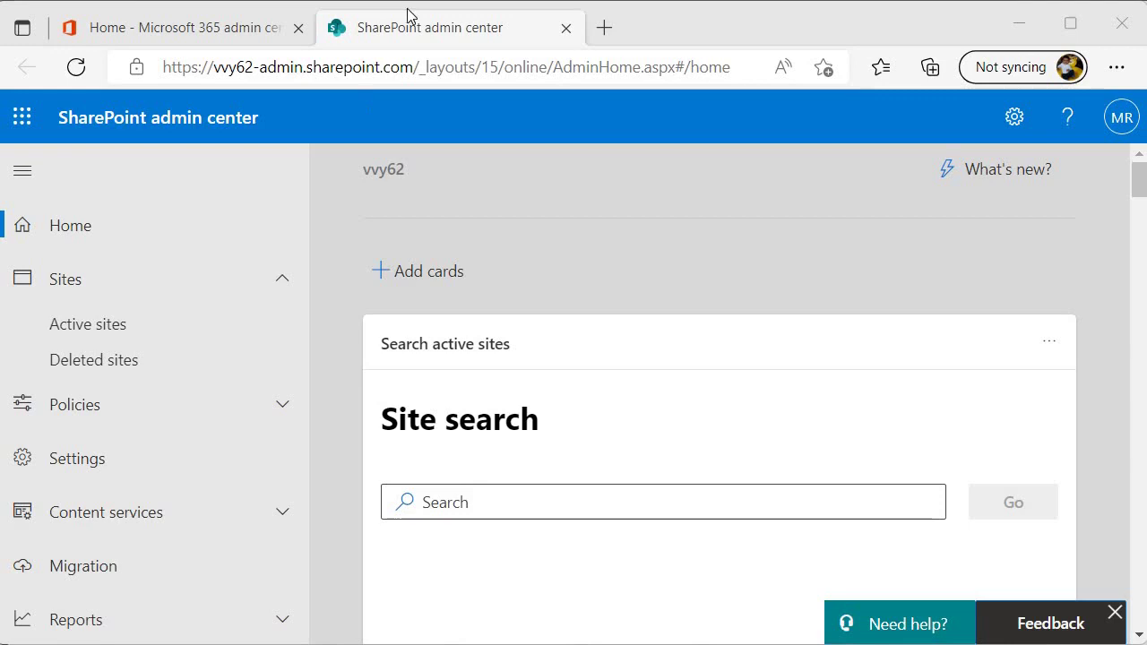
scroll(134, 361, down, 2)
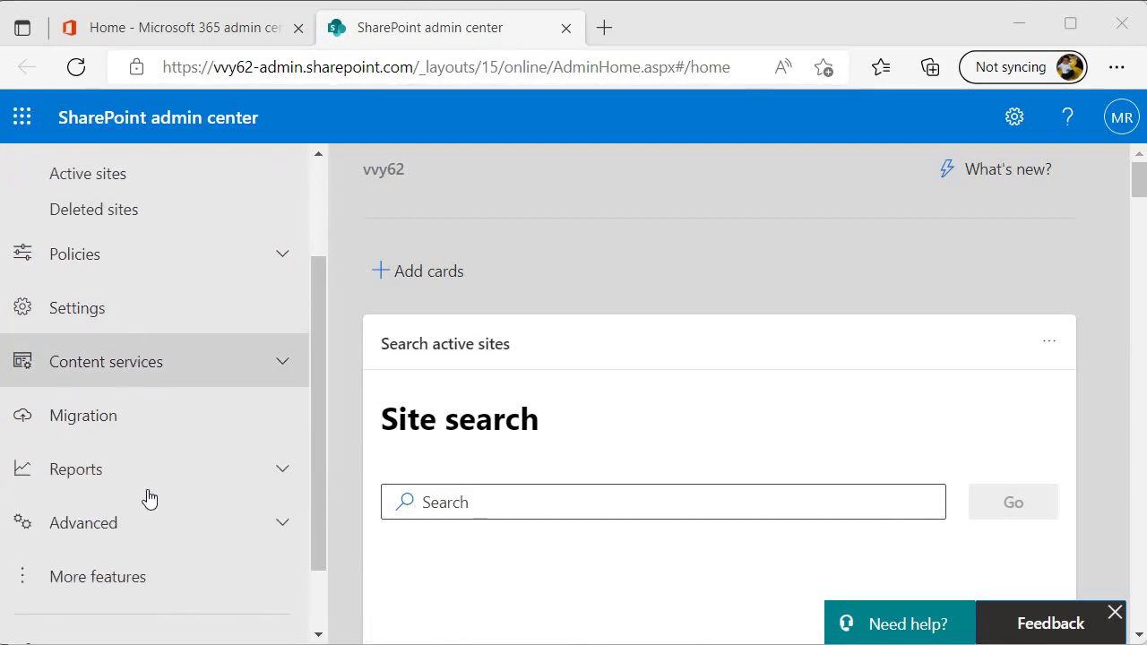
click(89, 584)
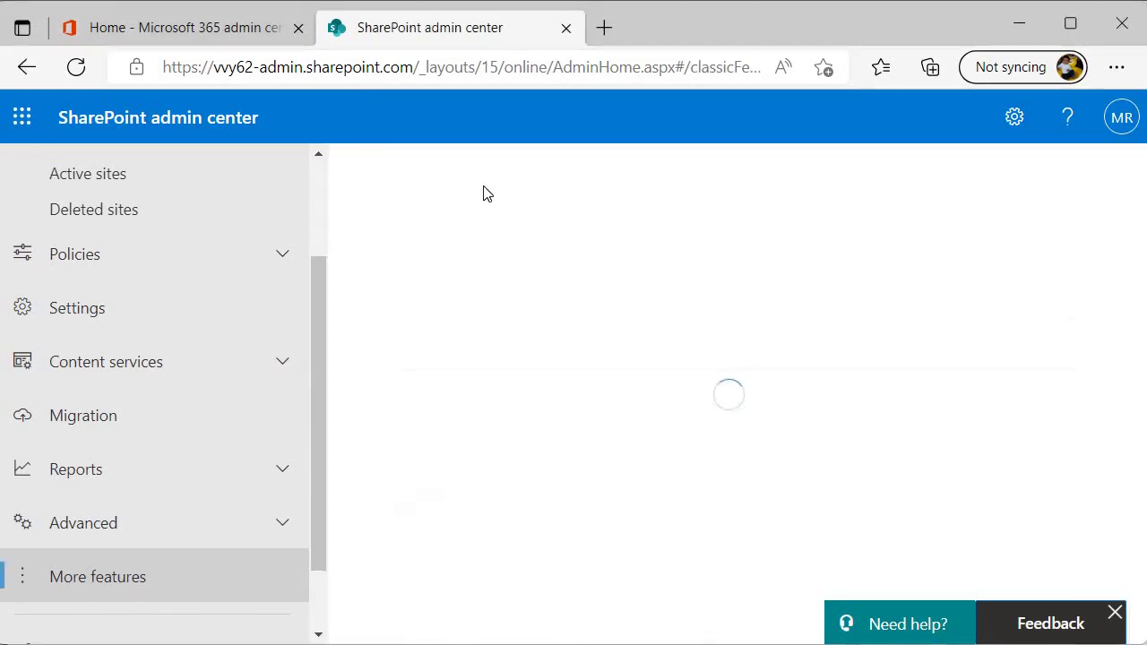
scroll(558, 257, down, 10)
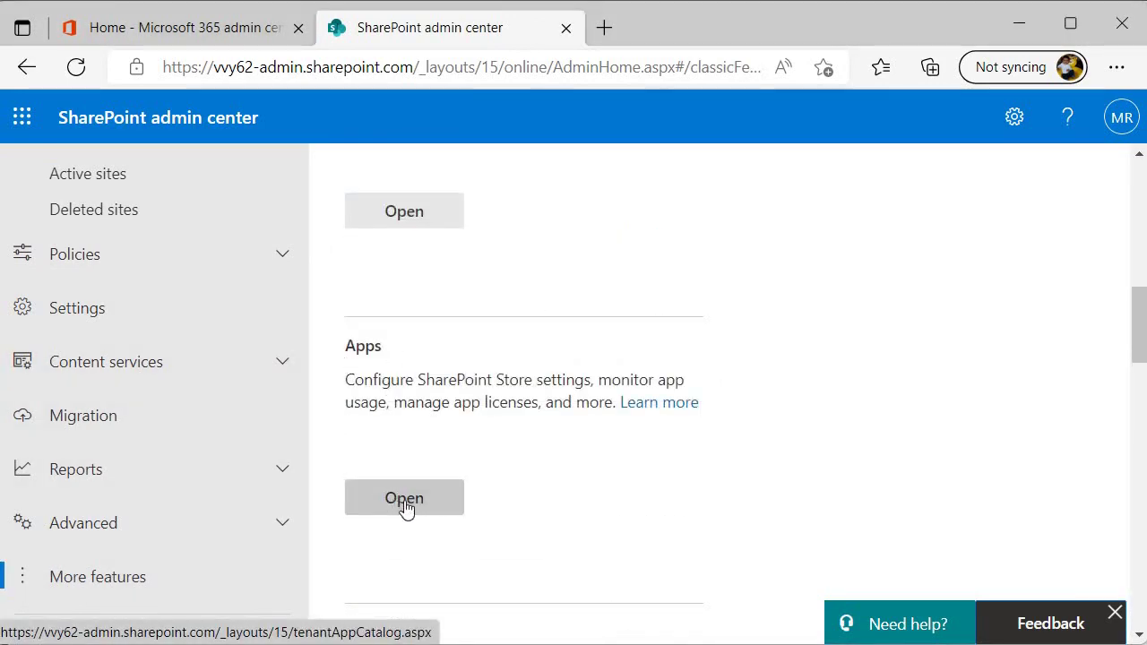
click(405, 506)
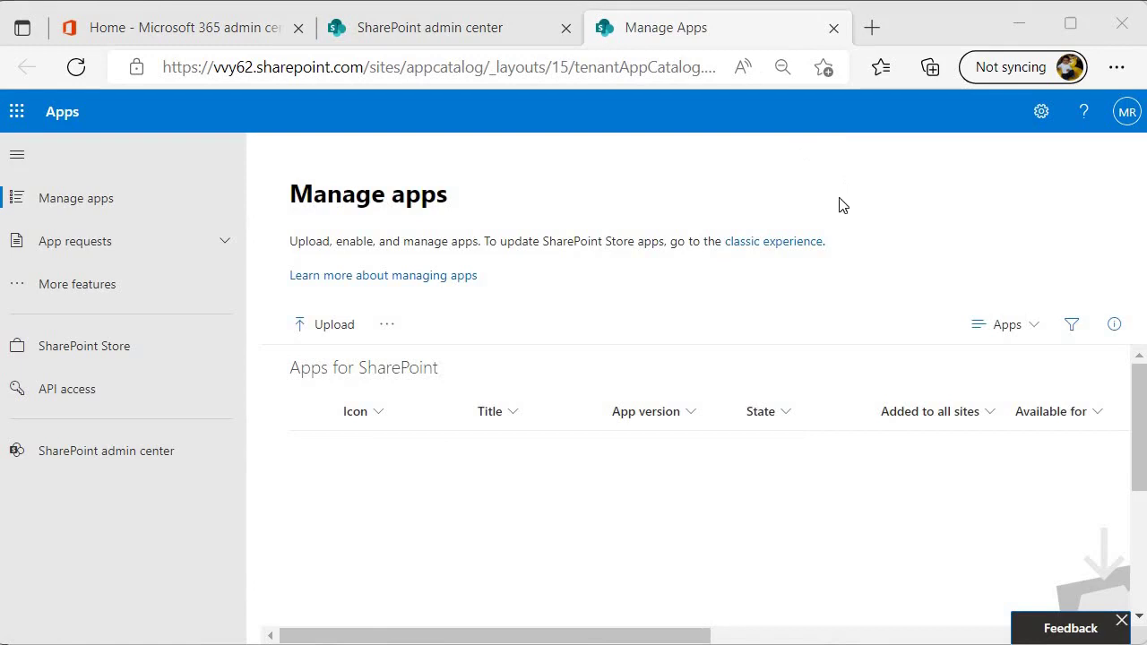
click(768, 242)
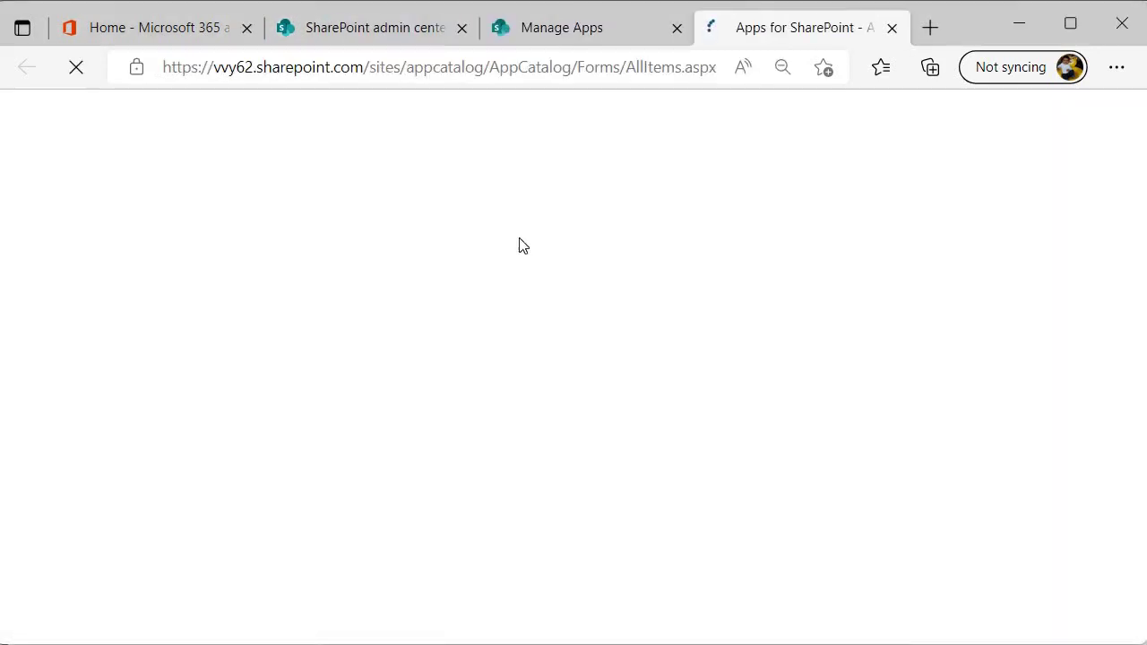
Upload spfxgraphapi.sppkg from the project's sharepoint/solution folder to the Apps for SharePoint library
click(310, 321)
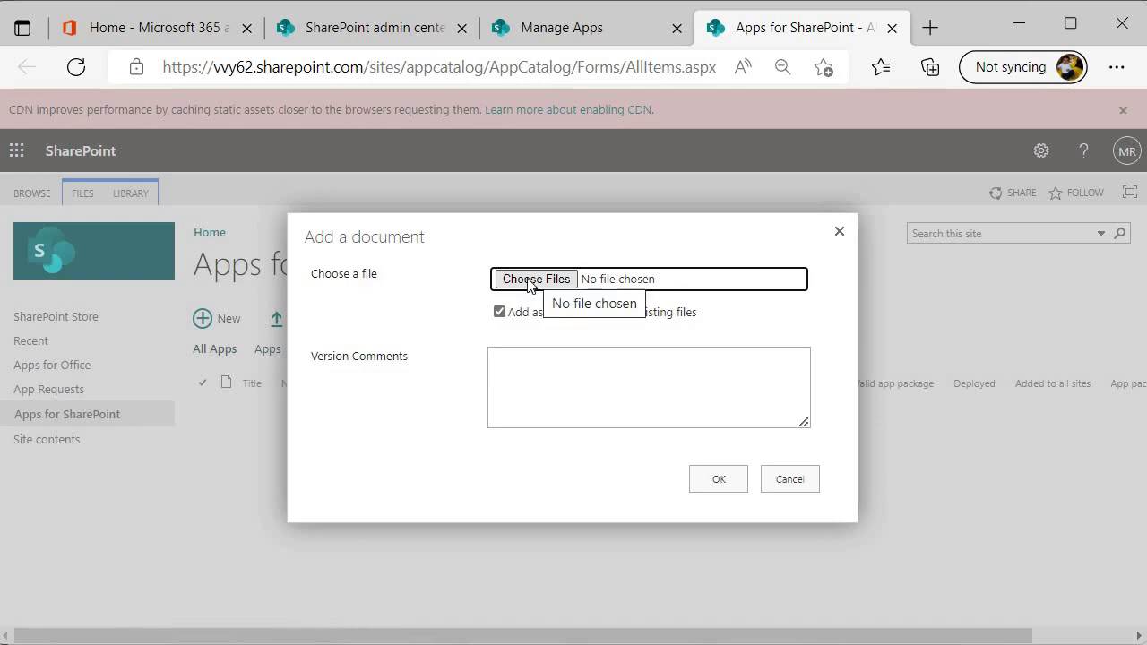
click(532, 280)
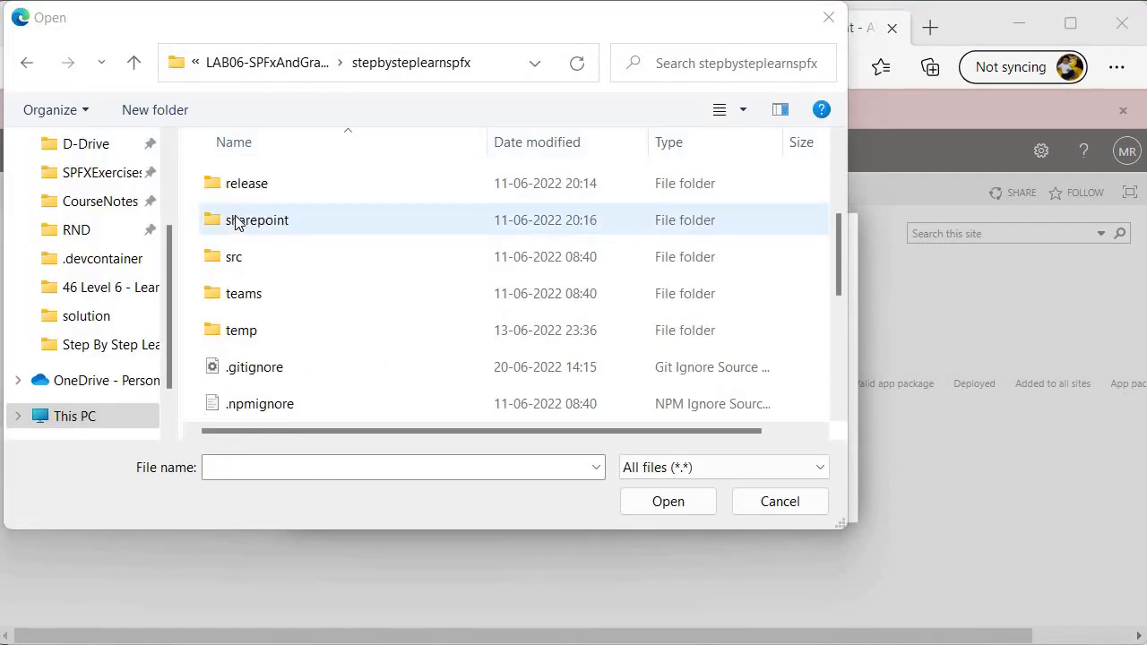
double_click(236, 222)
double_click(246, 186)
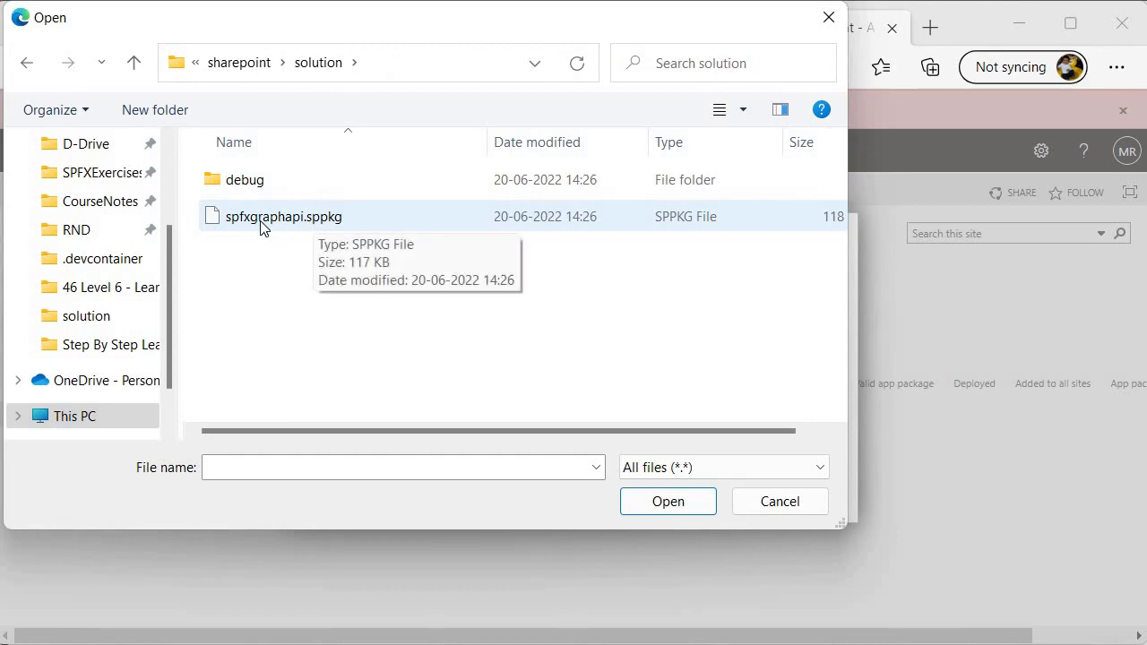
click(295, 217)
click(665, 504)
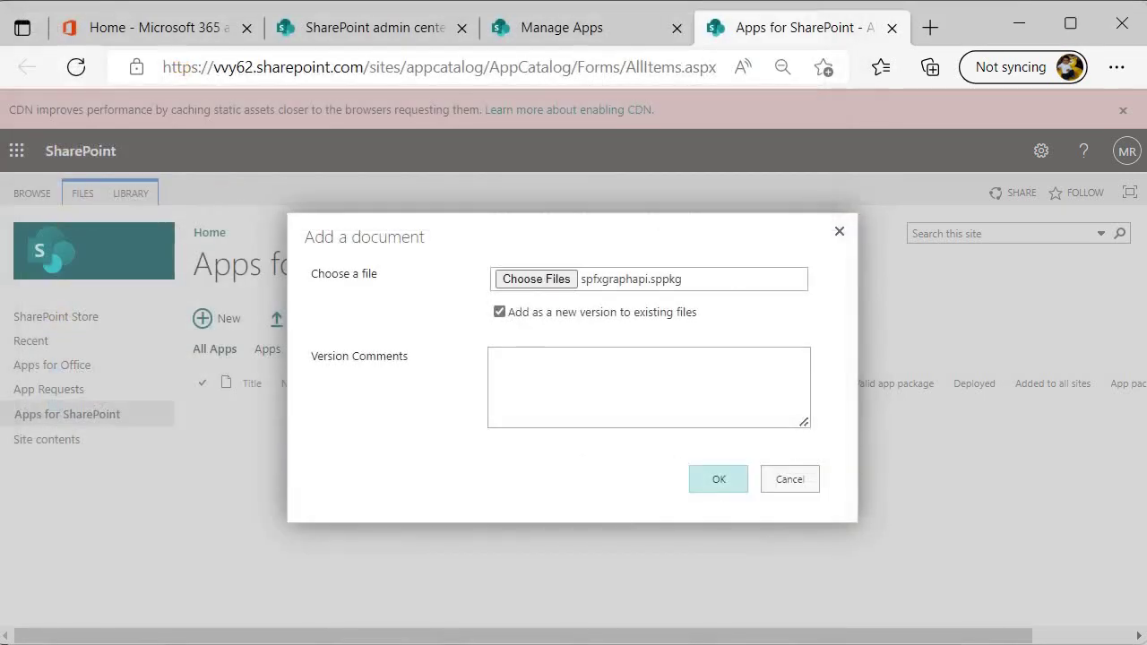
key(Return)
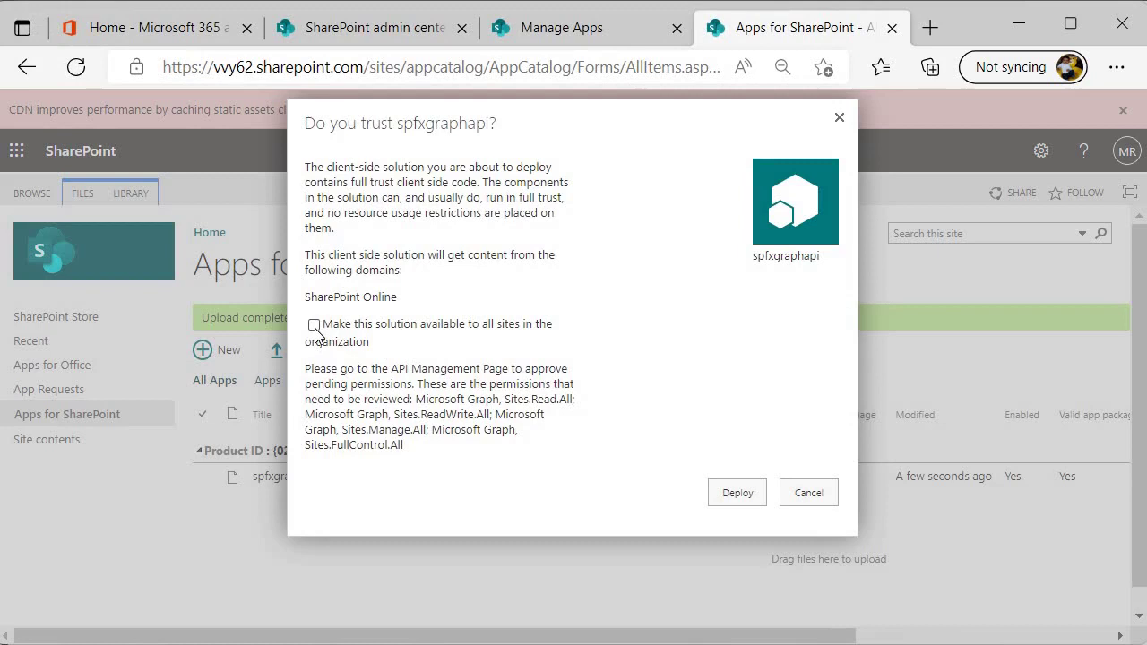
Make the spfxgraphapi solution available to all sites in the organization and deploy it
click(313, 324)
click(741, 492)
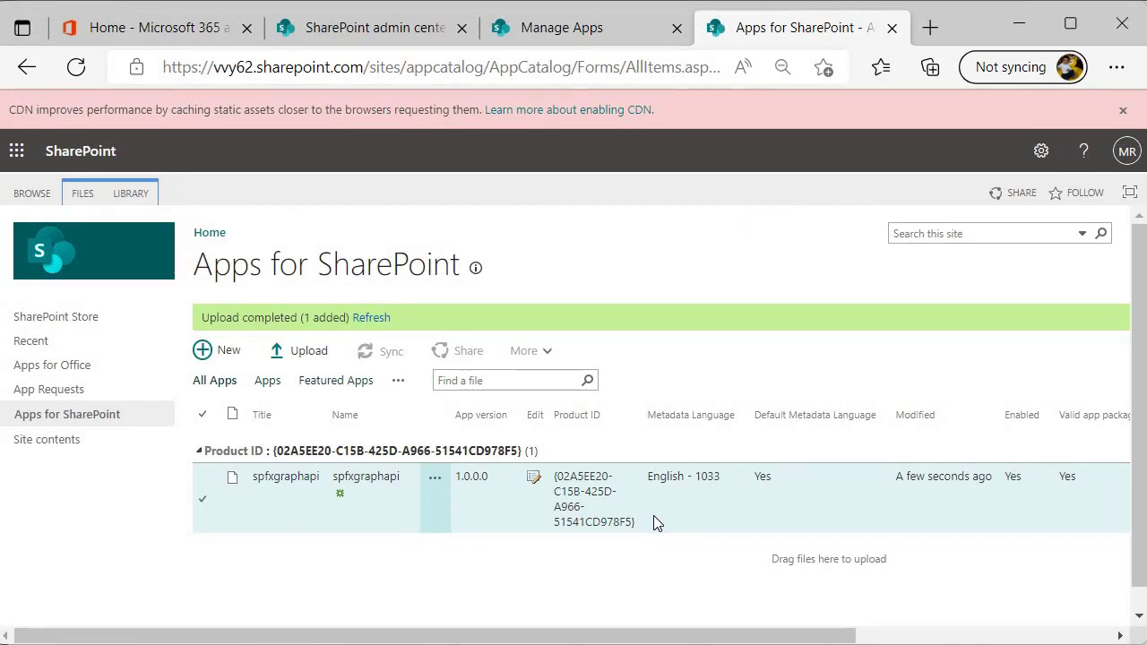
click(178, 612)
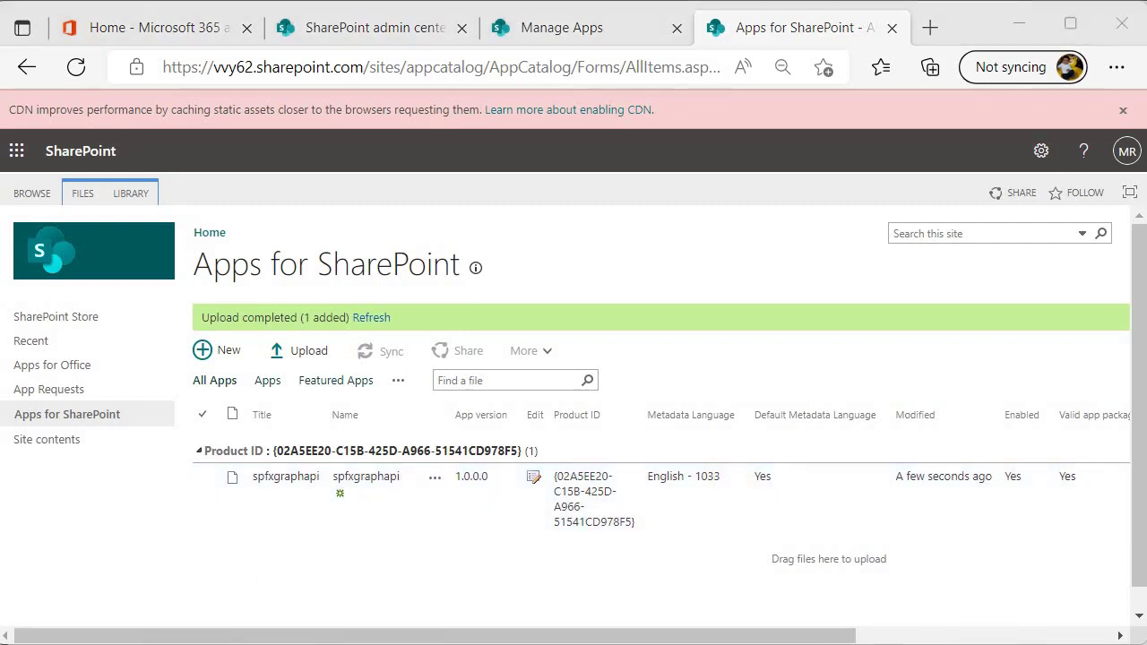
Return to the SharePoint admin center and open the API access page for managing permission requests
click(337, 38)
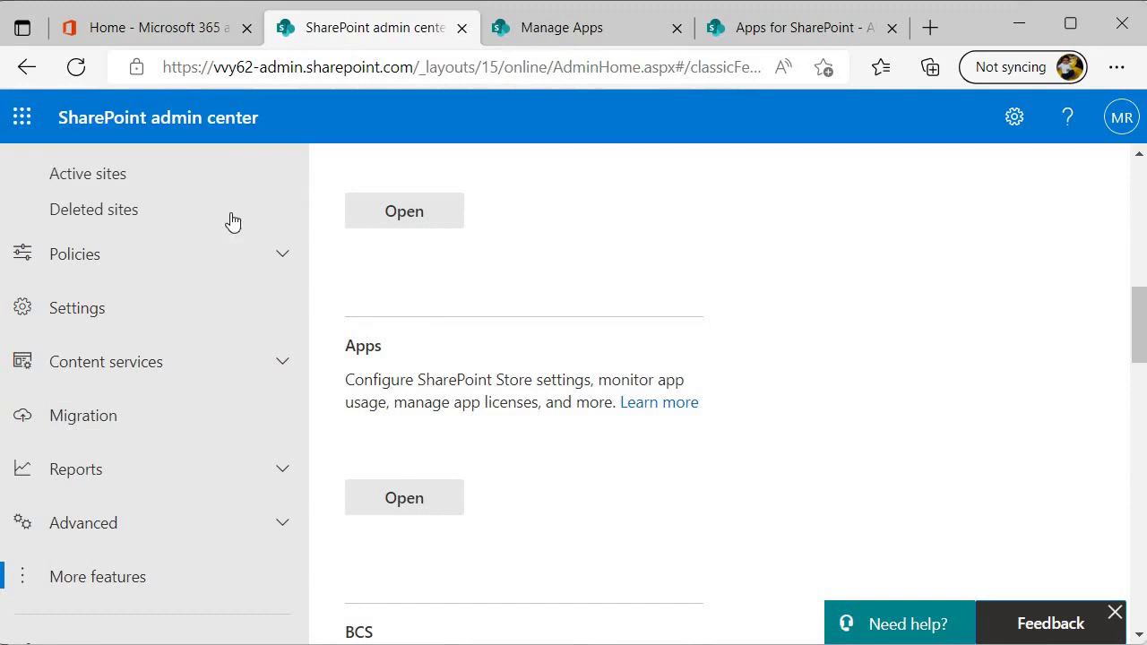
scroll(62, 439, down, 1)
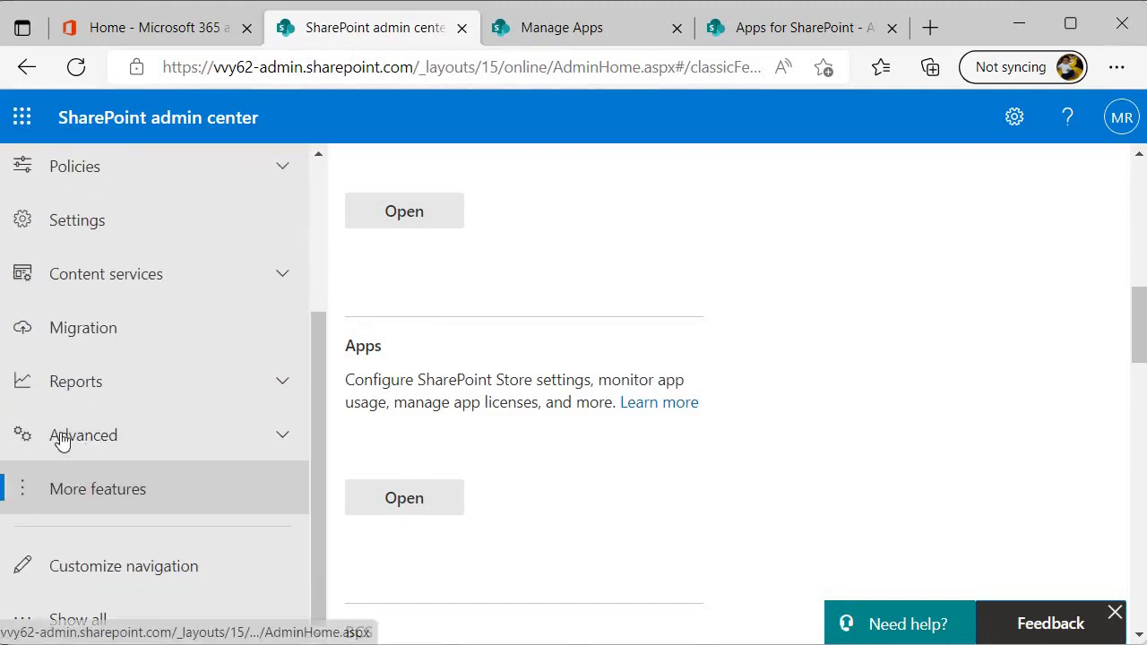
click(174, 453)
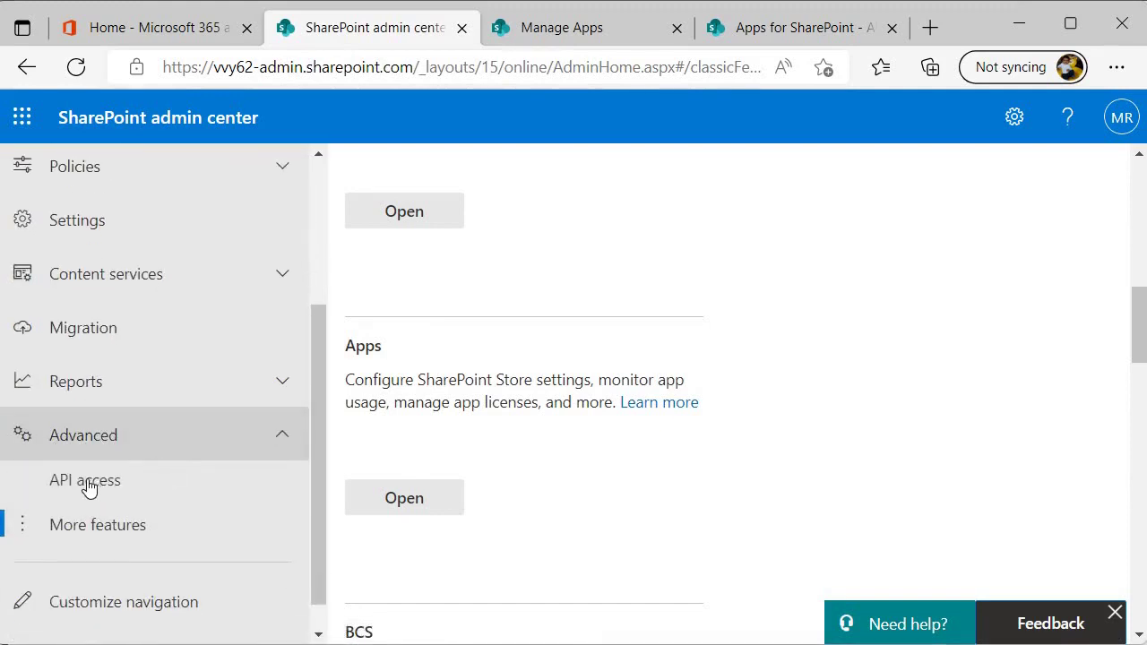
click(97, 487)
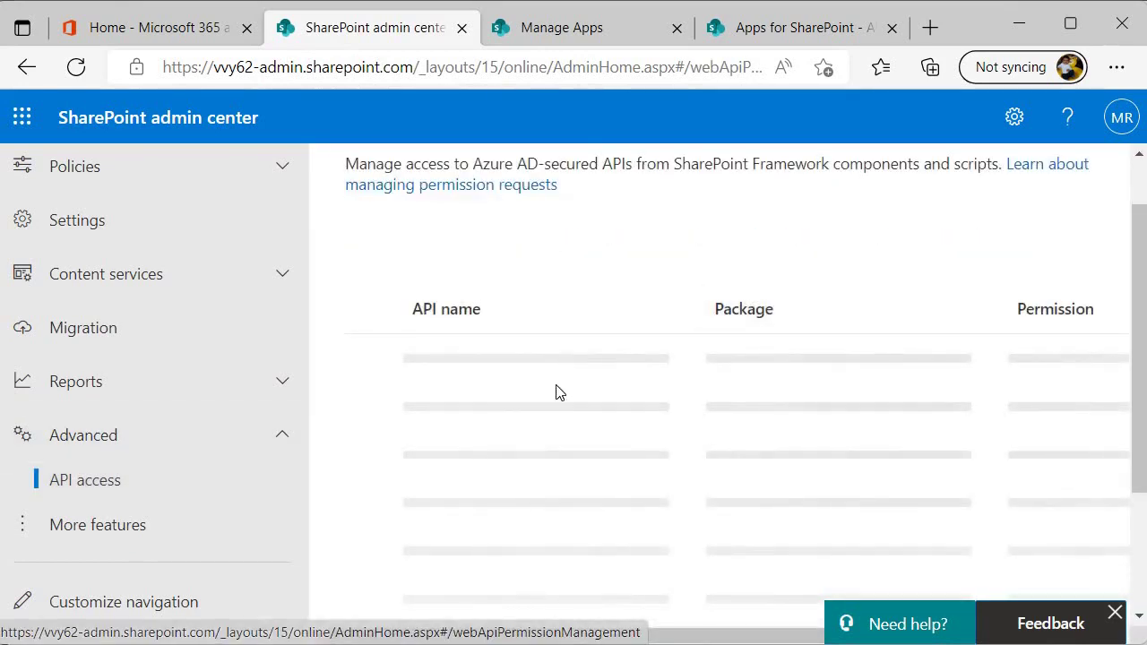
Approve the pending Microsoft Graph request from spfxgraphapi for the Sites.Read.All permission
scroll(520, 375, down, 3)
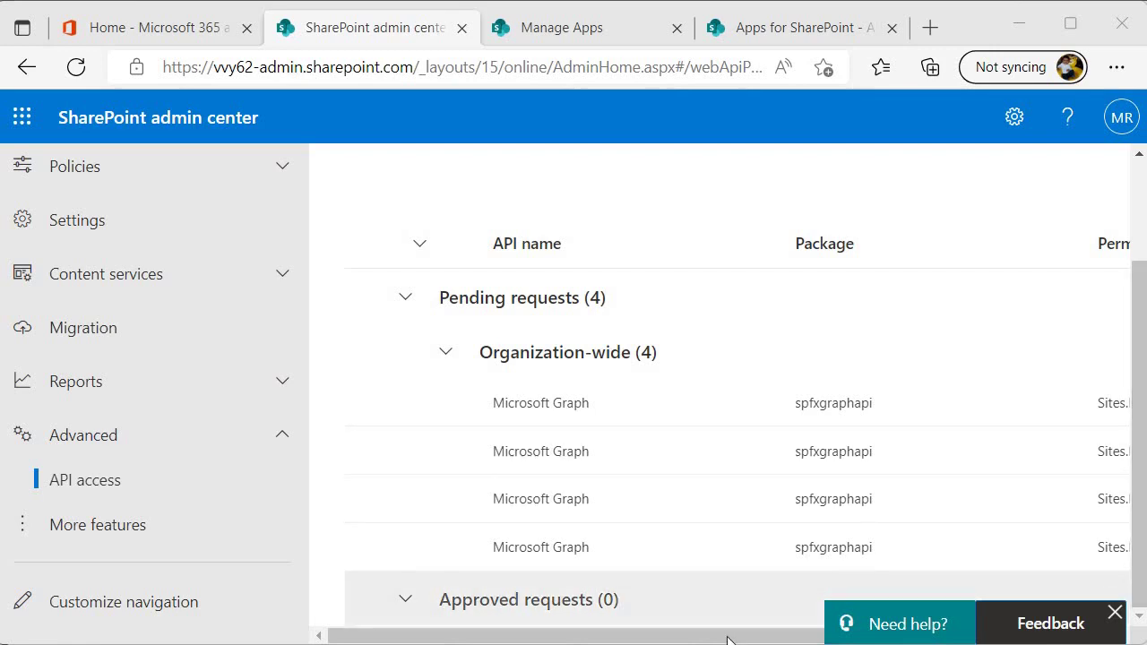
scroll(863, 628, right, 3)
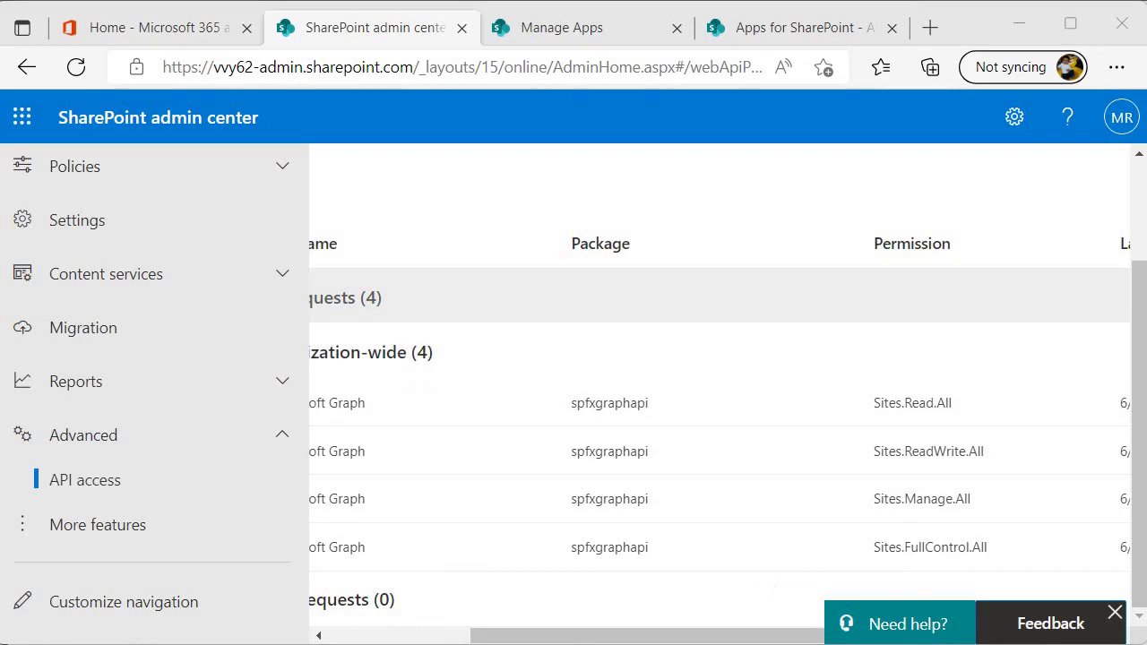
click(451, 635)
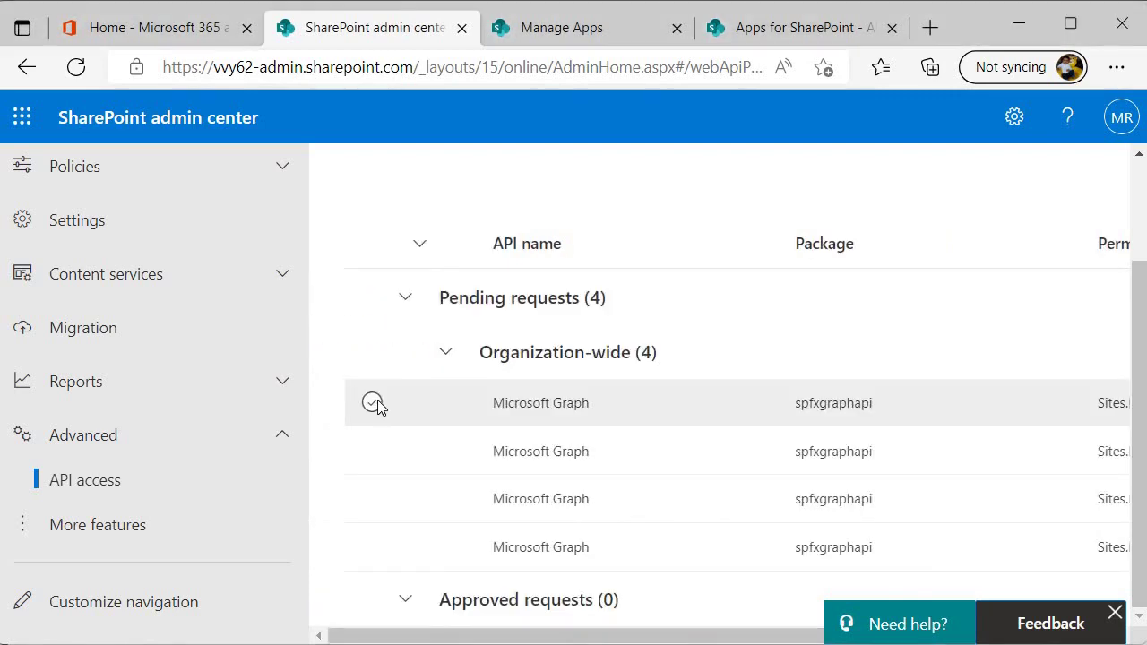
click(371, 403)
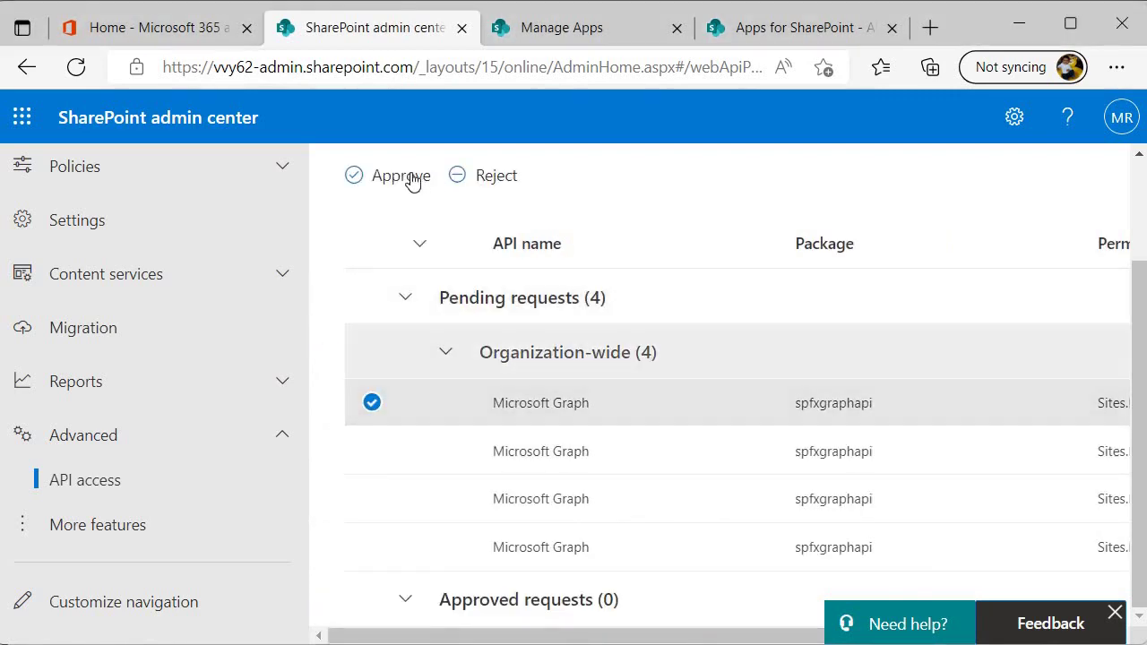
click(411, 182)
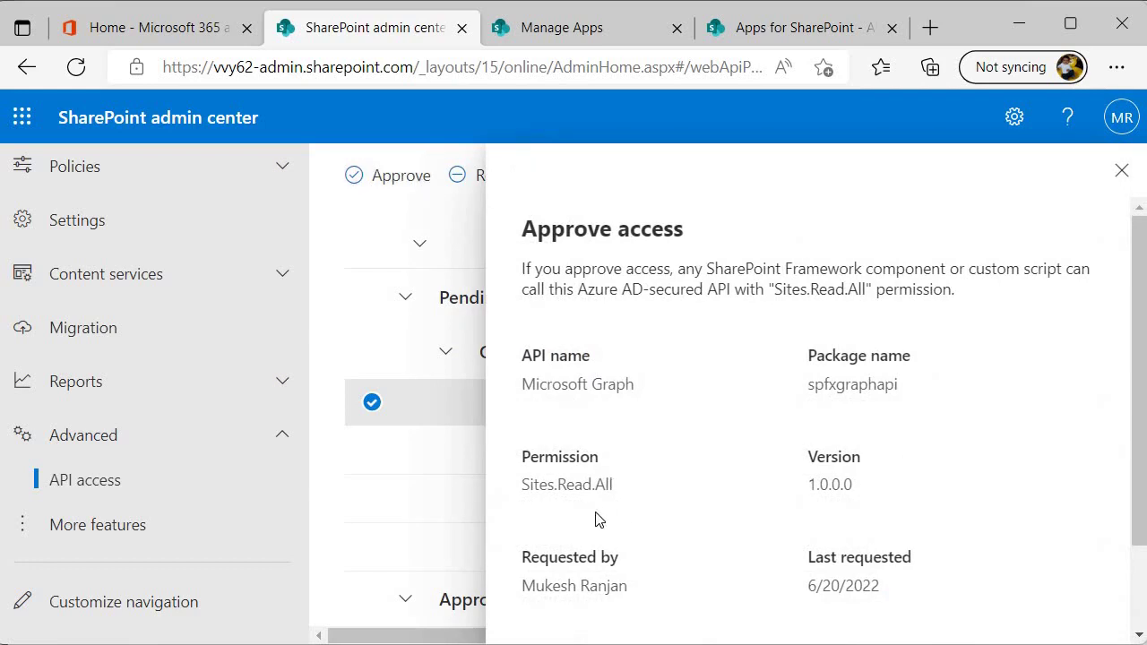
Approve the pending Microsoft Graph request from spfxgraphapi for the Sites.ReadWrite.All permission
click(386, 464)
scroll(408, 404, up, 1)
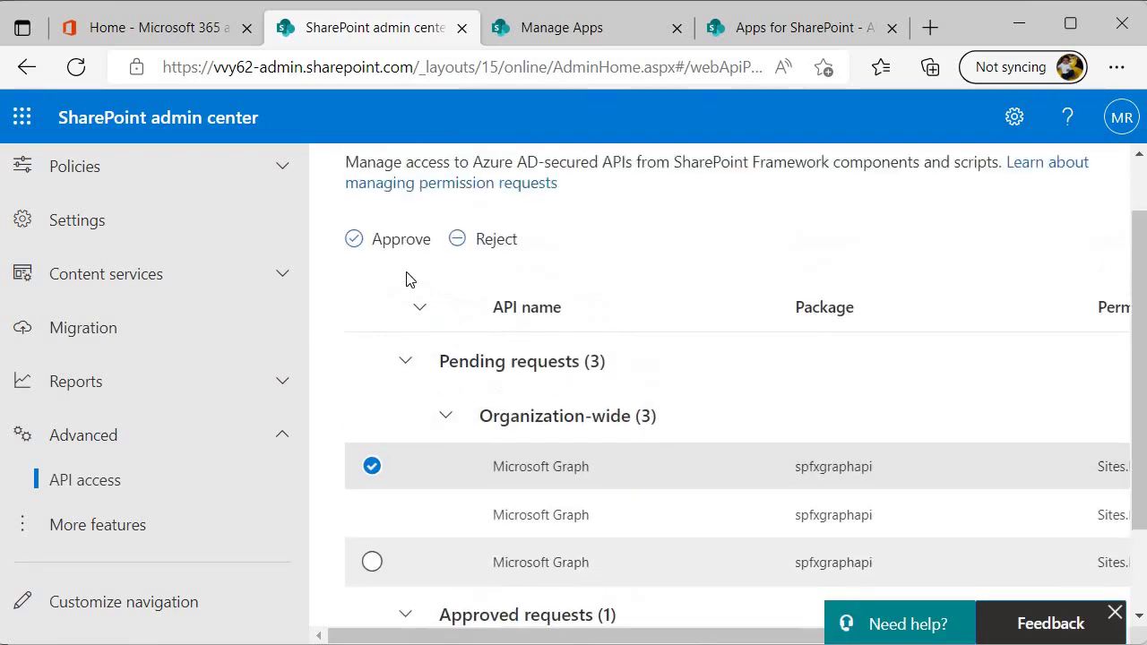
click(385, 251)
scroll(636, 553, down, 1)
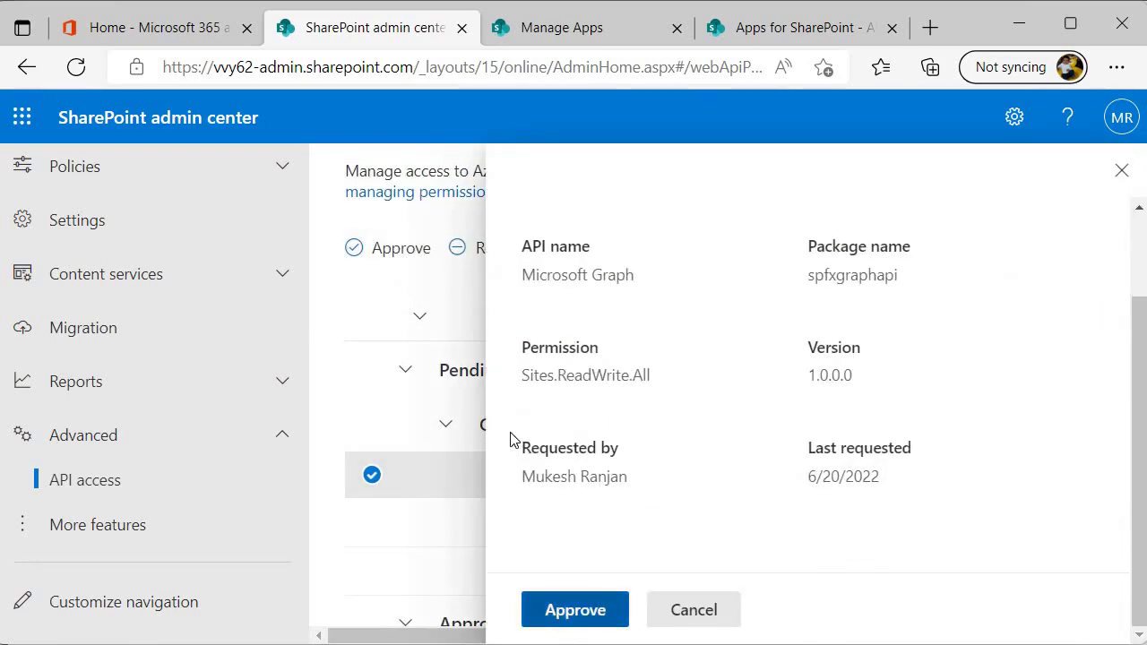
click(390, 395)
Approve the pending Microsoft Graph request from spfxgraphapi for the Sites.Manage.All permission
scroll(386, 421, down, 1)
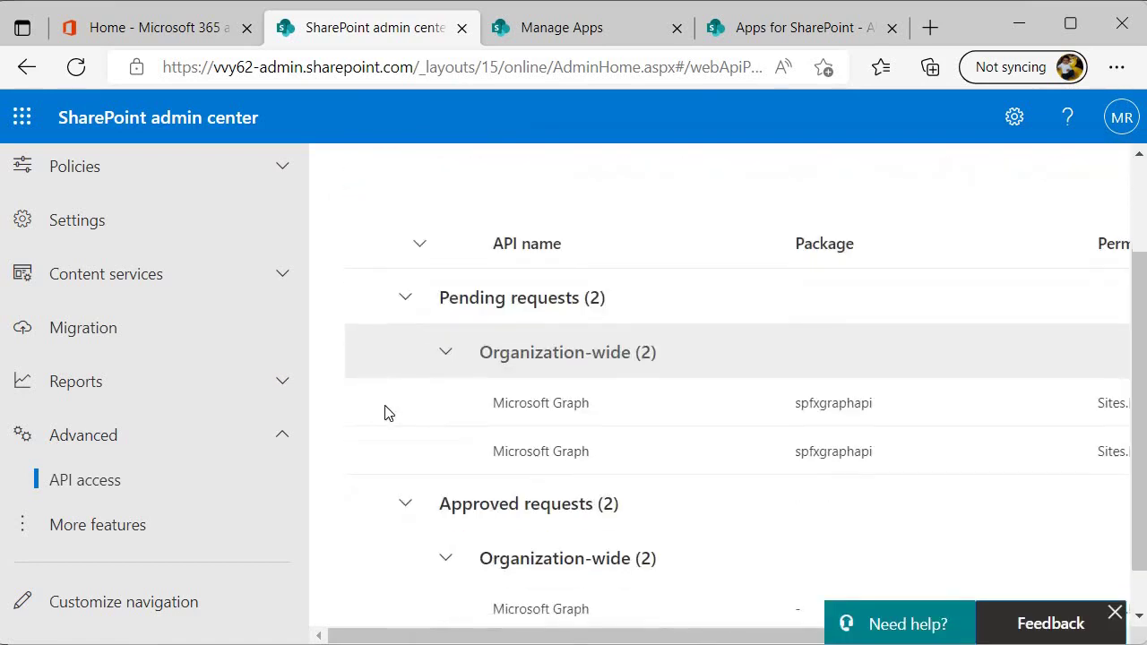
click(372, 403)
click(389, 183)
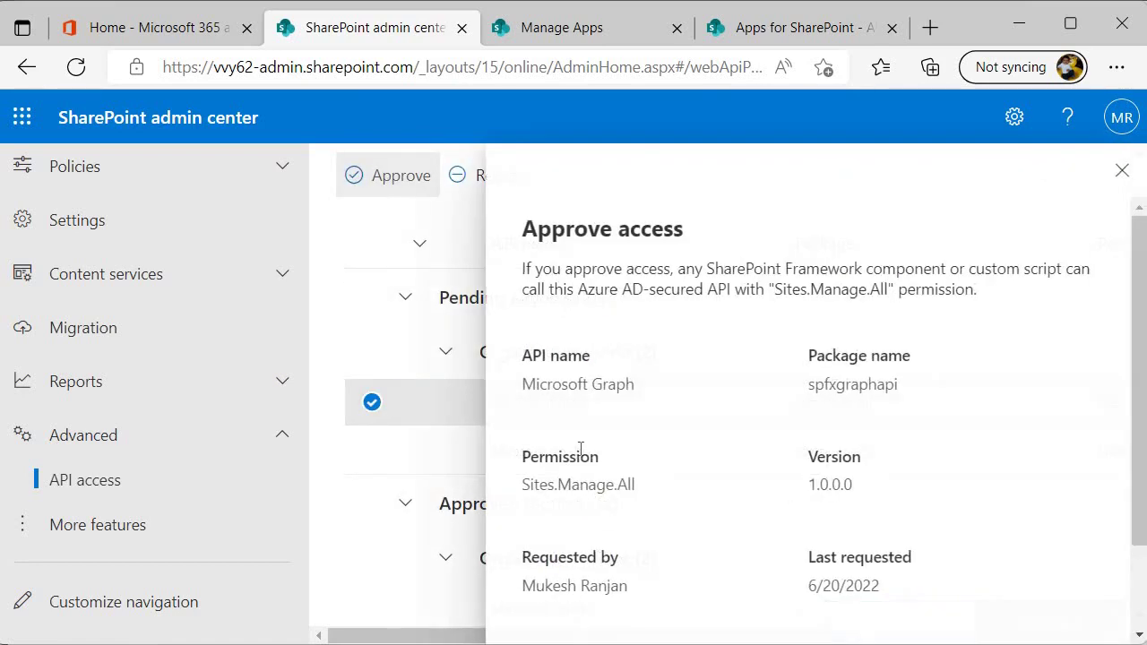
scroll(607, 456, down, 1)
click(578, 611)
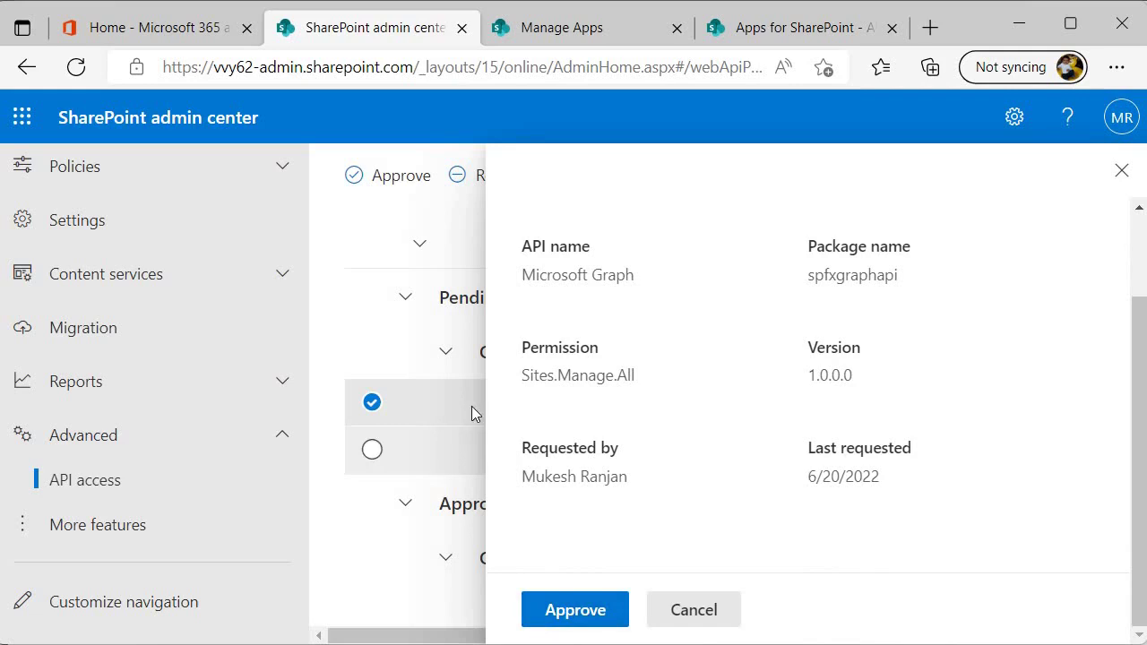
Approve the remaining Microsoft Graph request for the Sites.FullControl.All permission and review the approved requests
click(371, 403)
scroll(386, 394, up, 2)
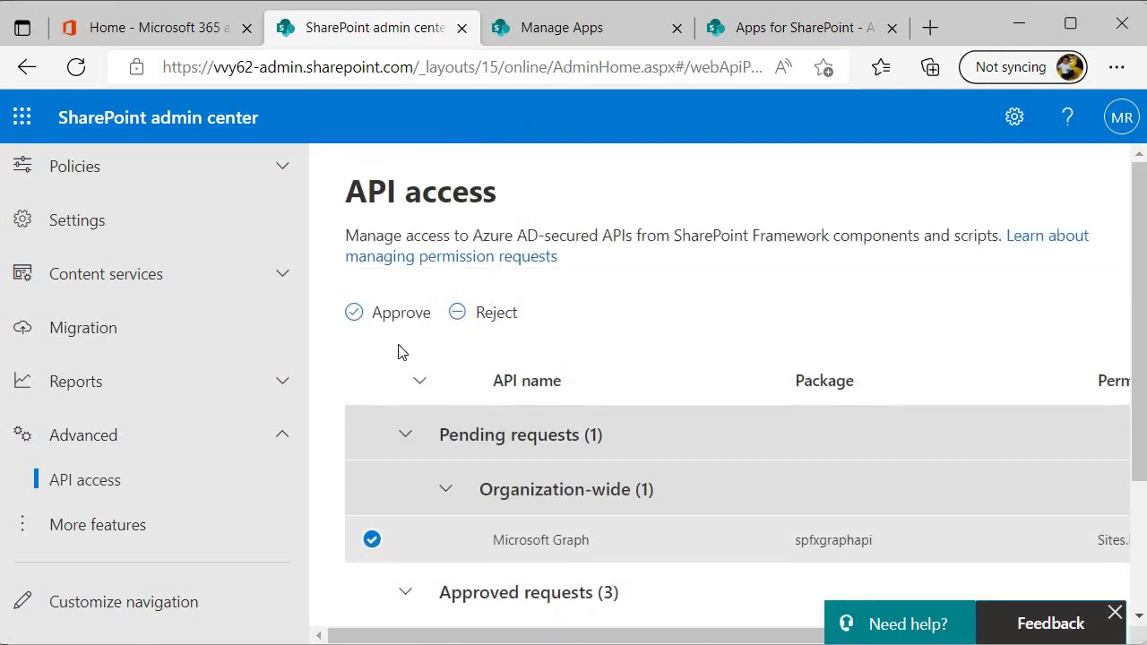
click(401, 313)
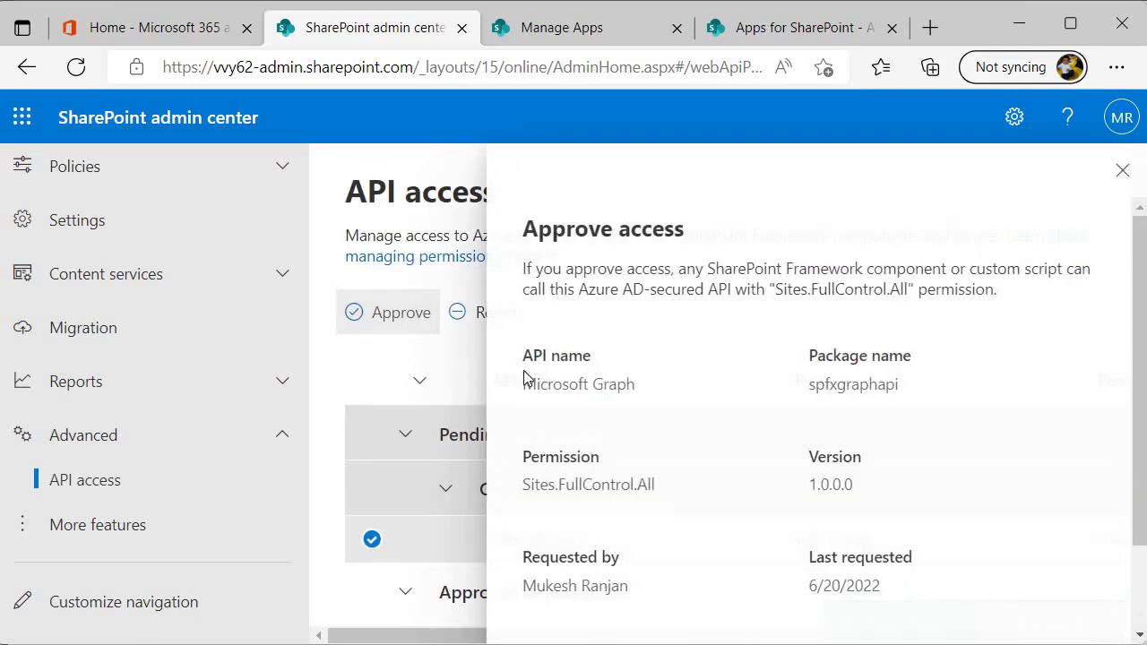
scroll(583, 501, down, 1)
click(584, 610)
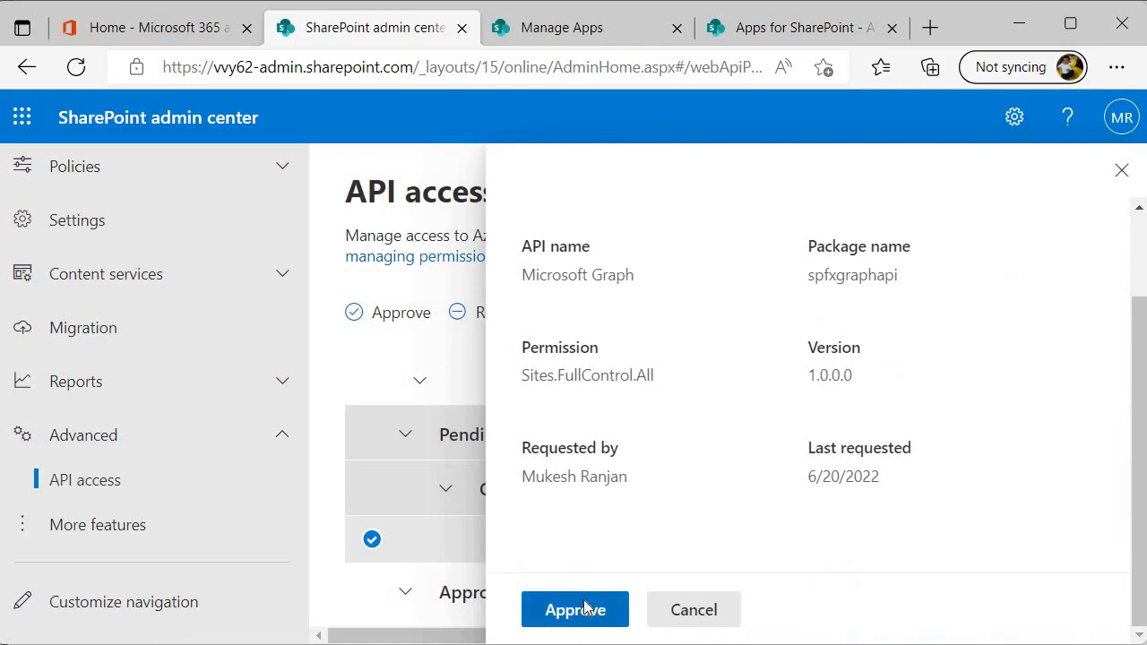
scroll(529, 452, down, 2)
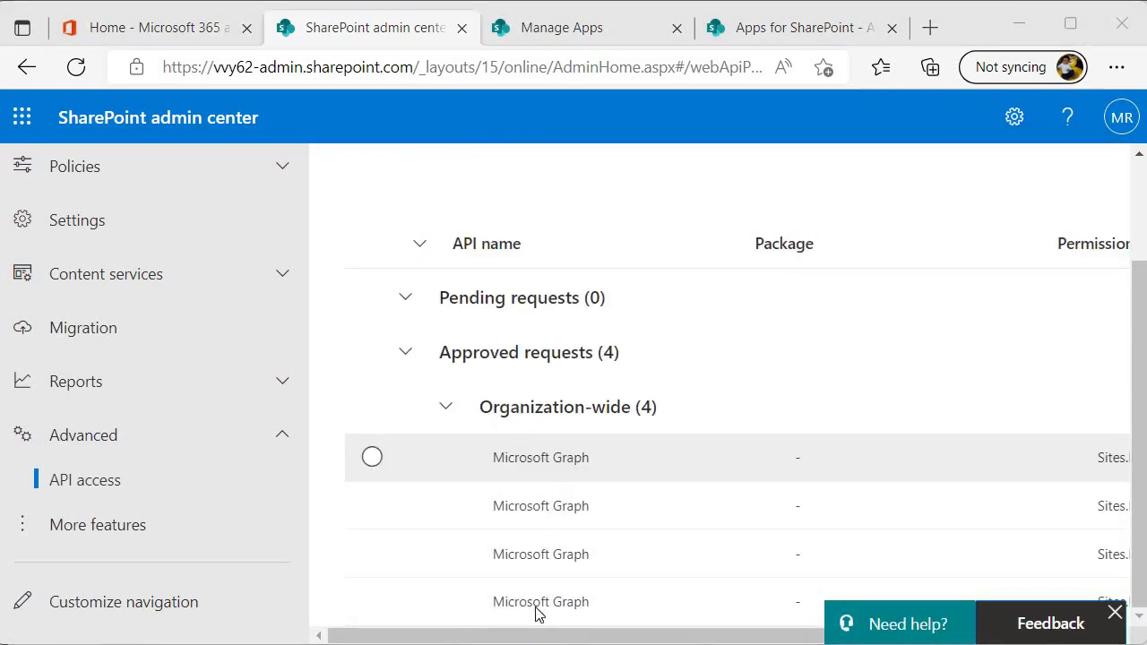
scroll(493, 636, right, 3)
scroll(493, 636, left, 3)
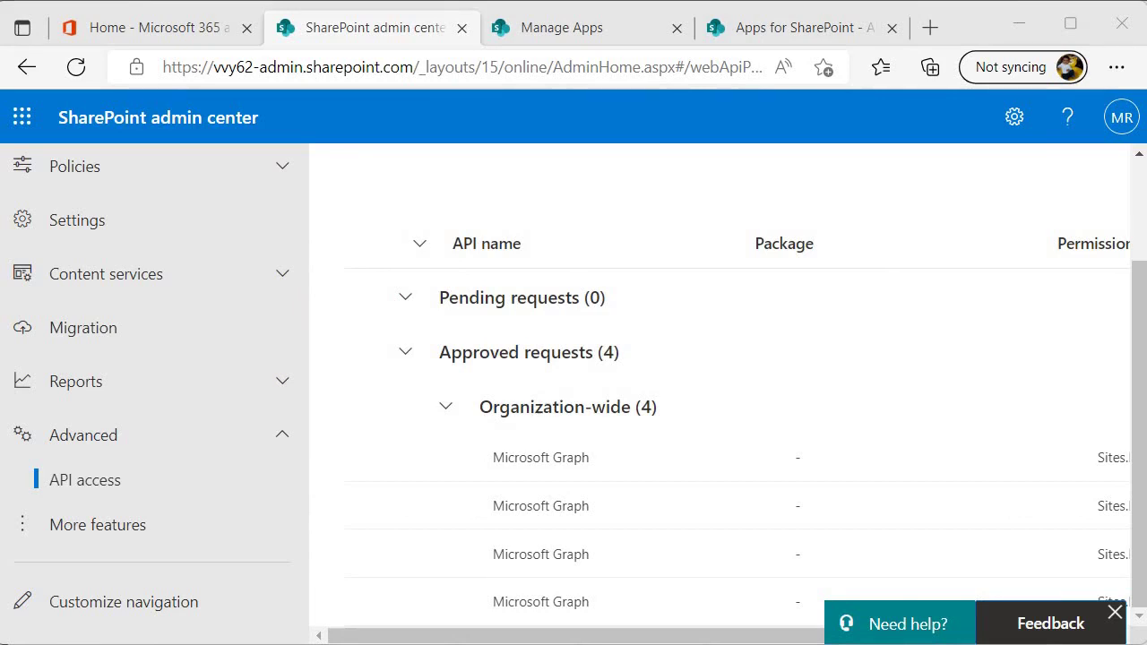
Open the SPFX EXERCISES site from the list of active sites
scroll(95, 333, up, 3)
click(90, 327)
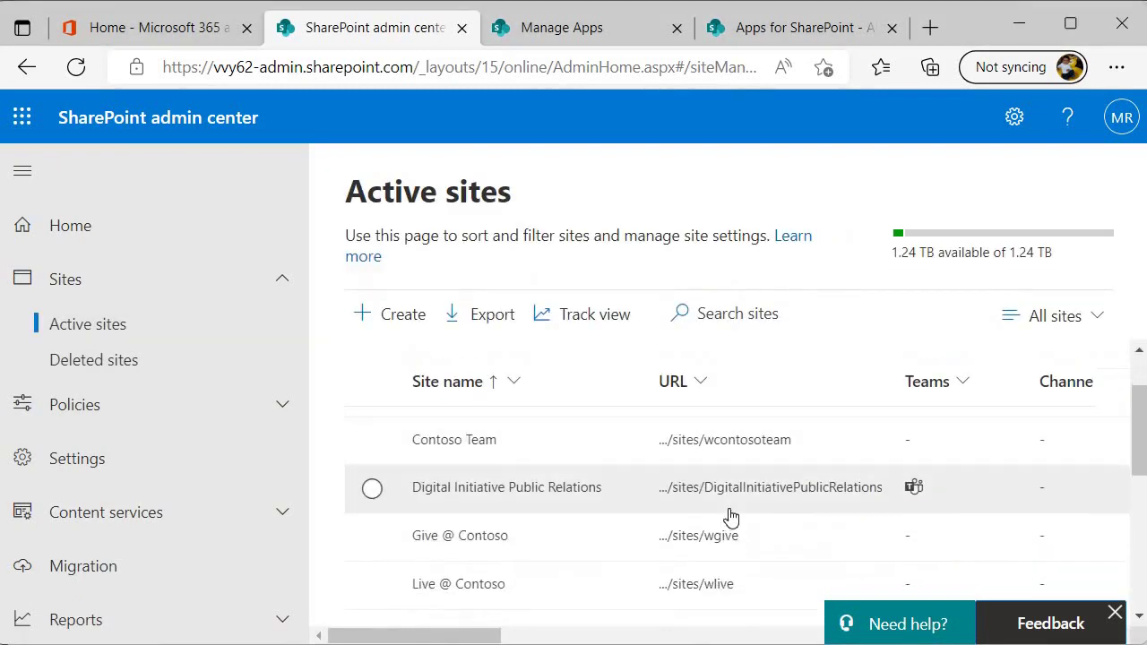
scroll(731, 517, down, 5)
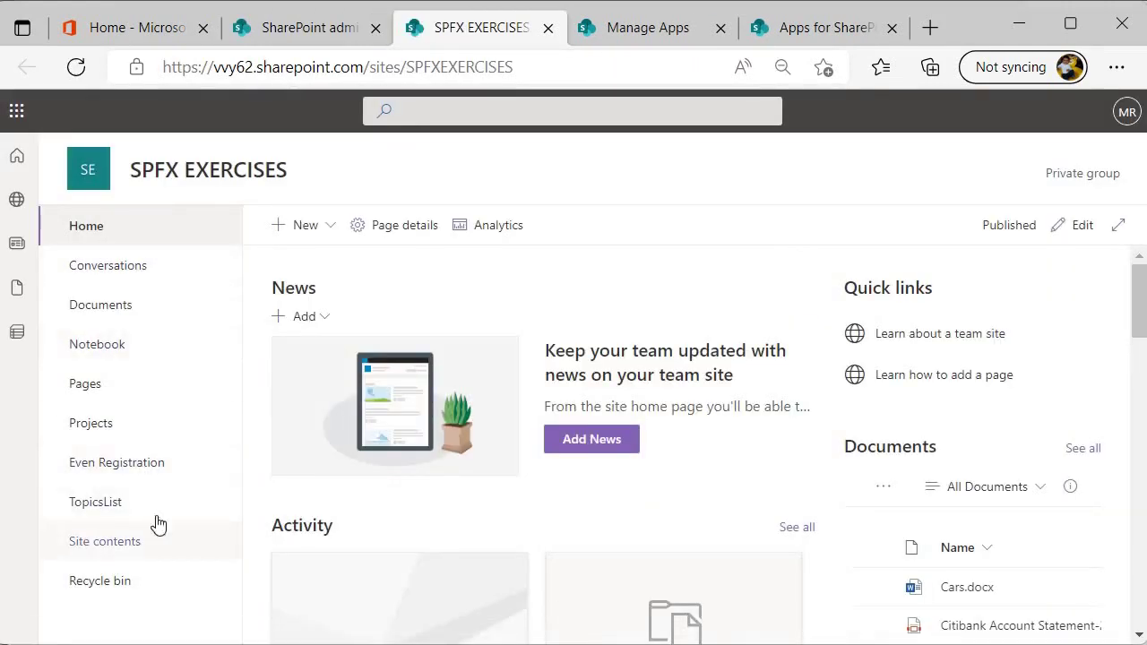
Open the Site Pages library from the SPFX EXERCISES site's contents
click(158, 529)
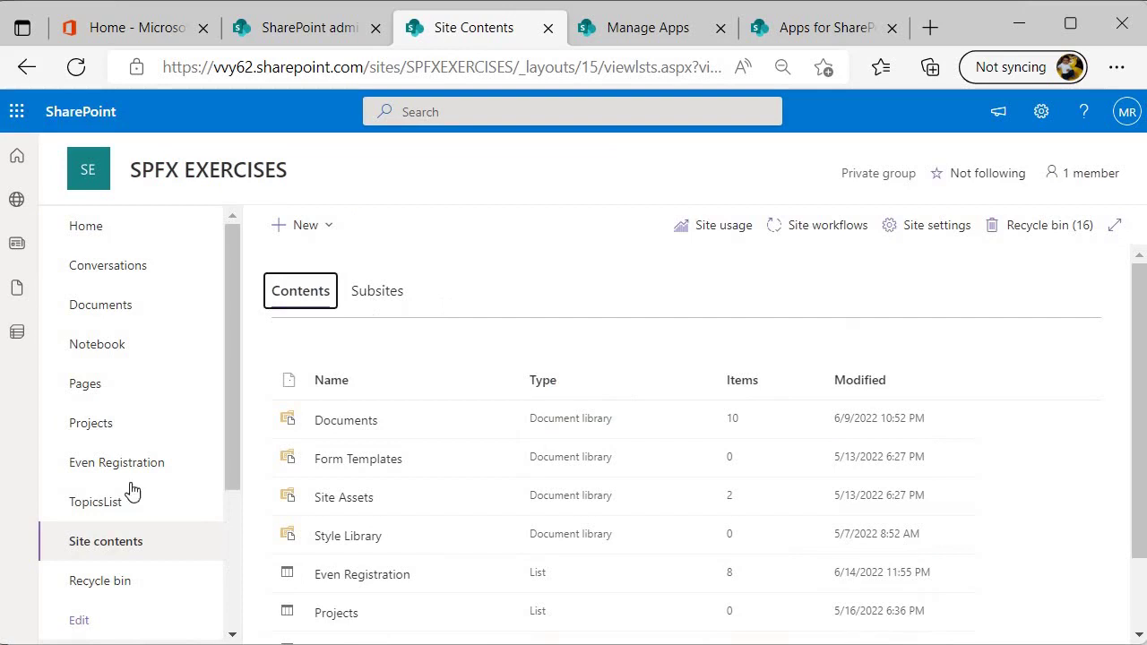
scroll(348, 440, down, 1)
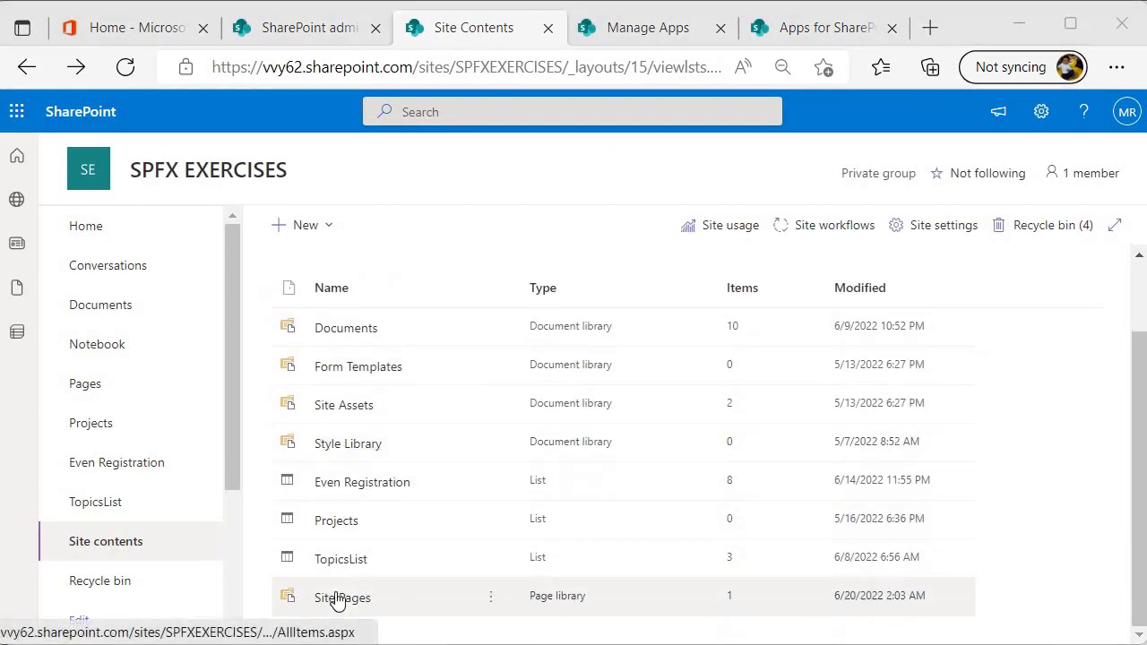
click(332, 600)
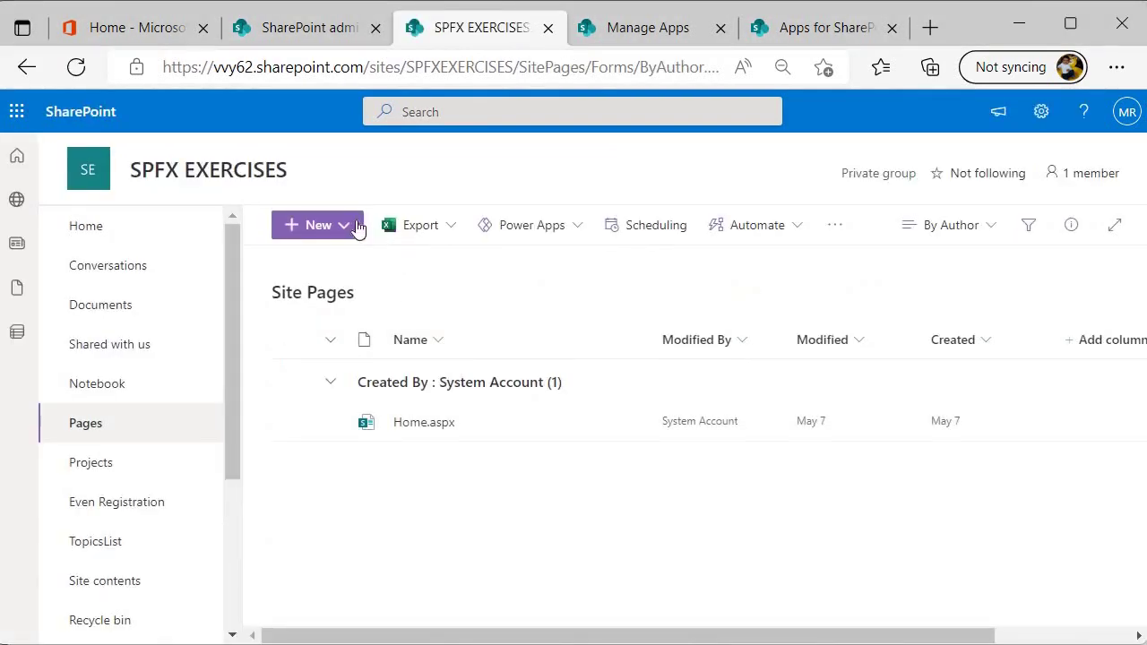
Create a new site page in the library and title it "SPFX App with Graph API"
click(341, 228)
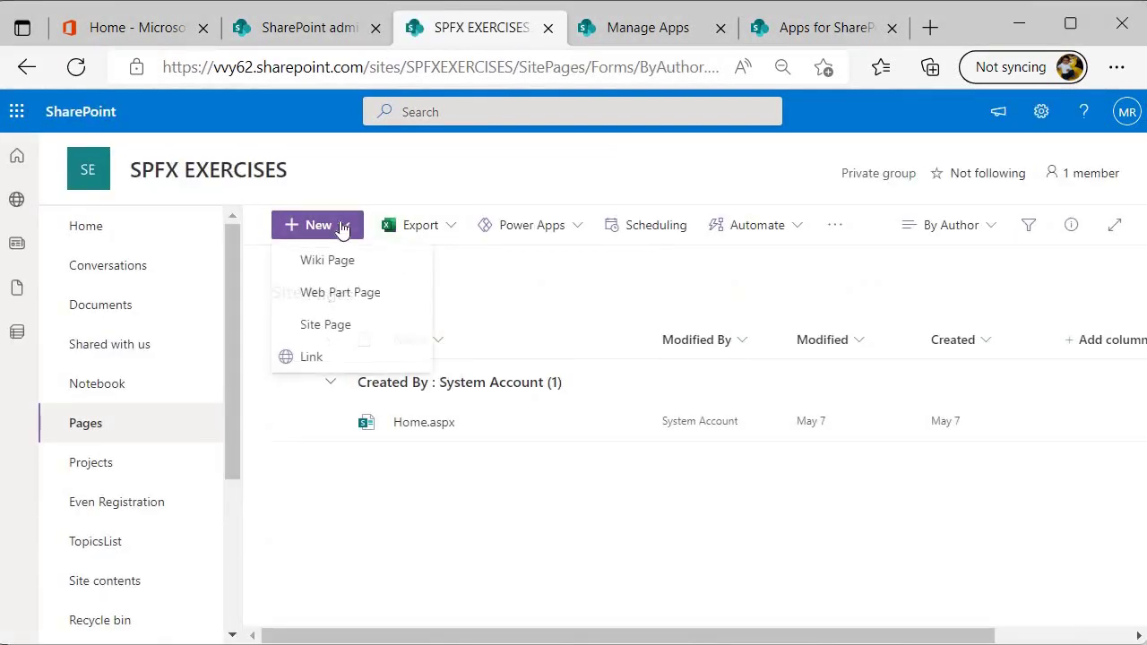
click(318, 325)
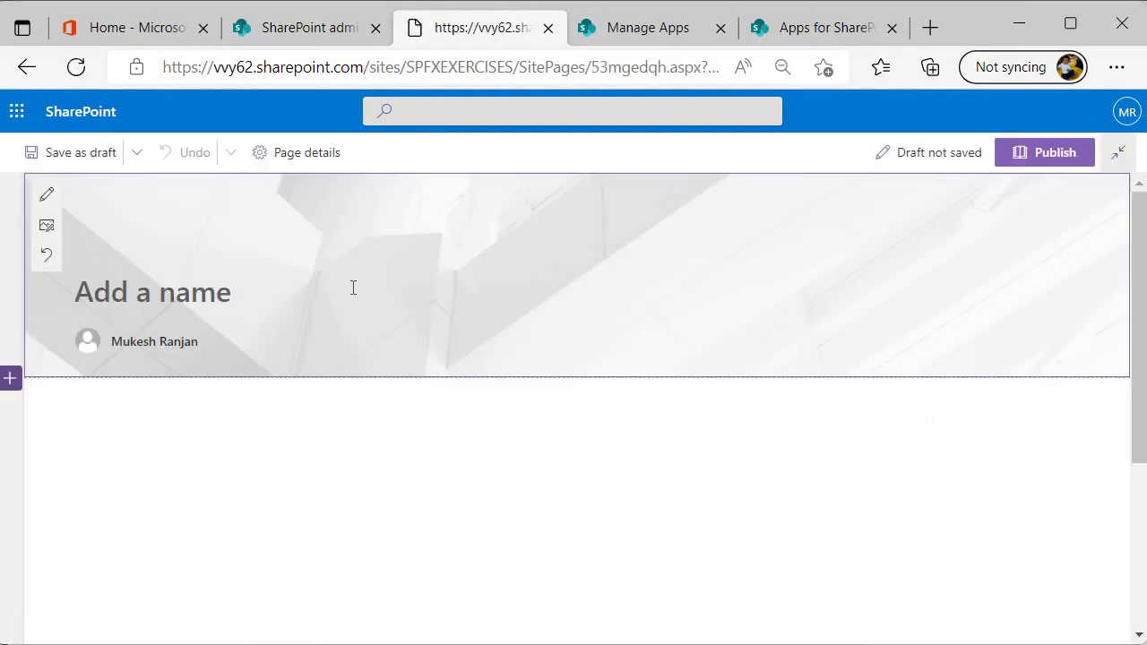
text(SPF)
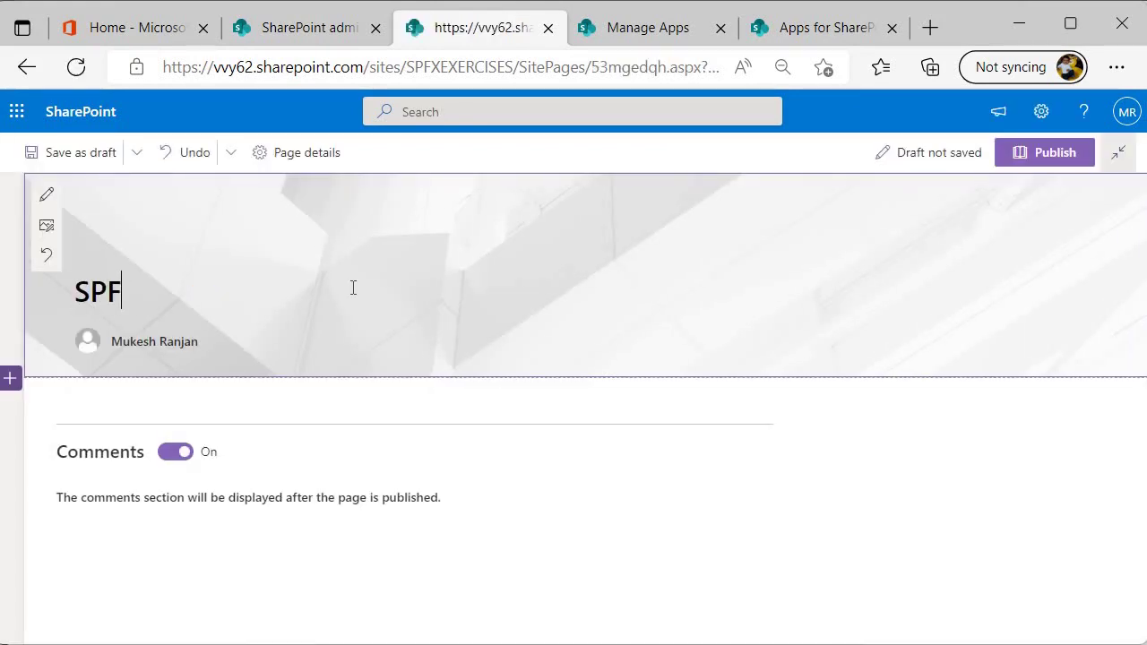
text(X App with G)
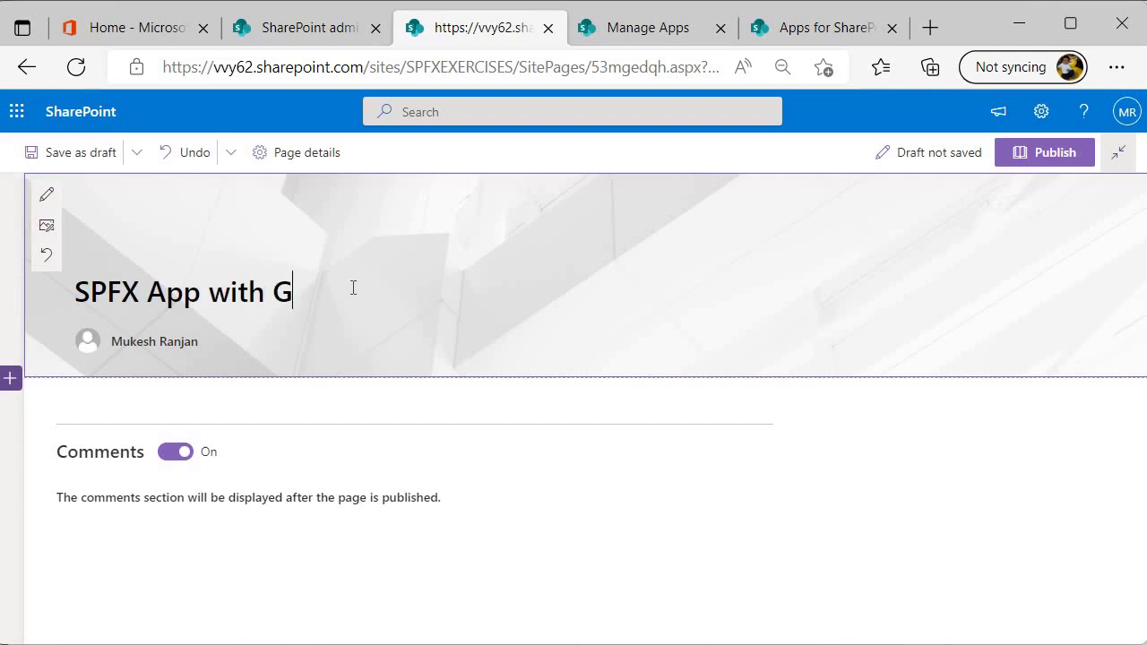
text(raph API)
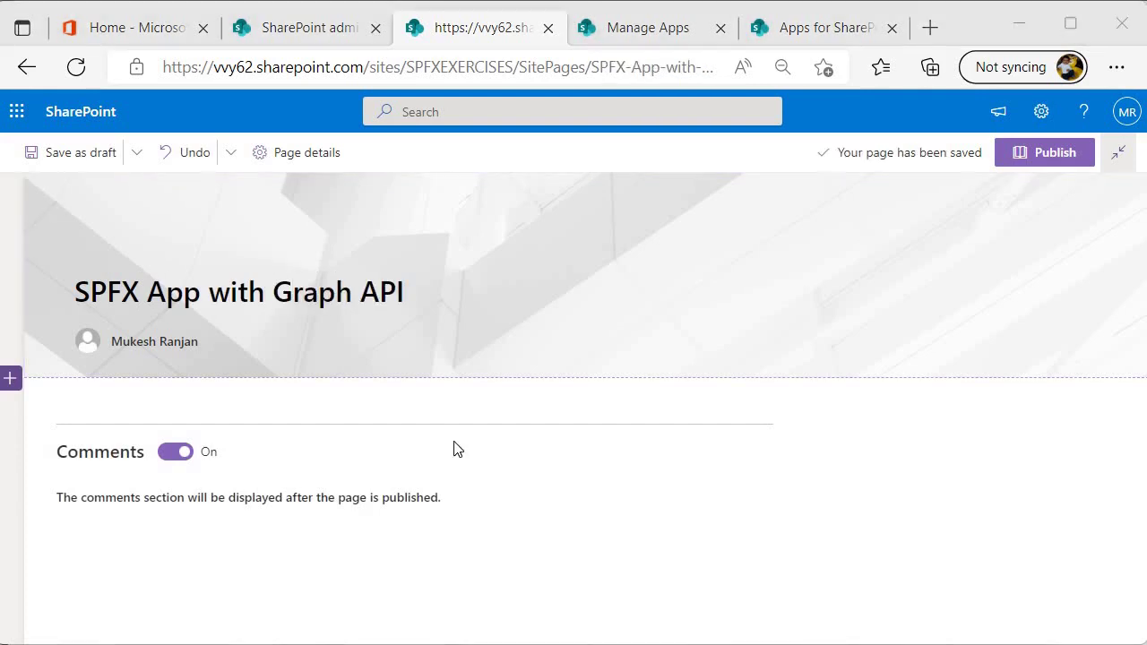
Add the frequently used ERROUIWPNP WP web part to the page below the title area
click(586, 393)
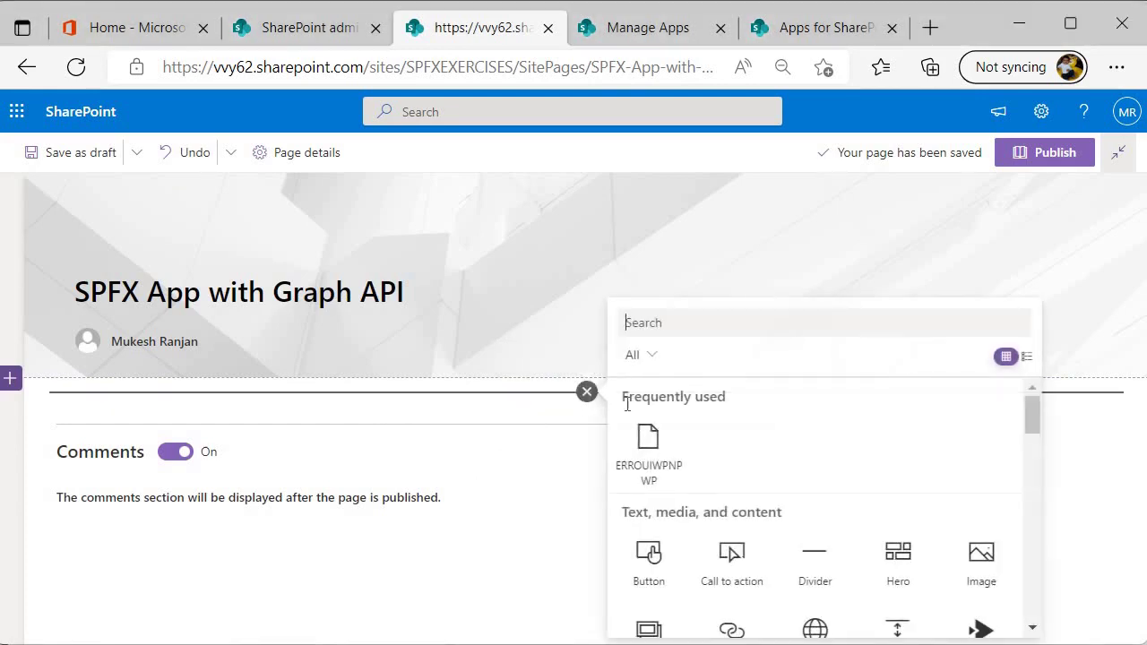
click(666, 459)
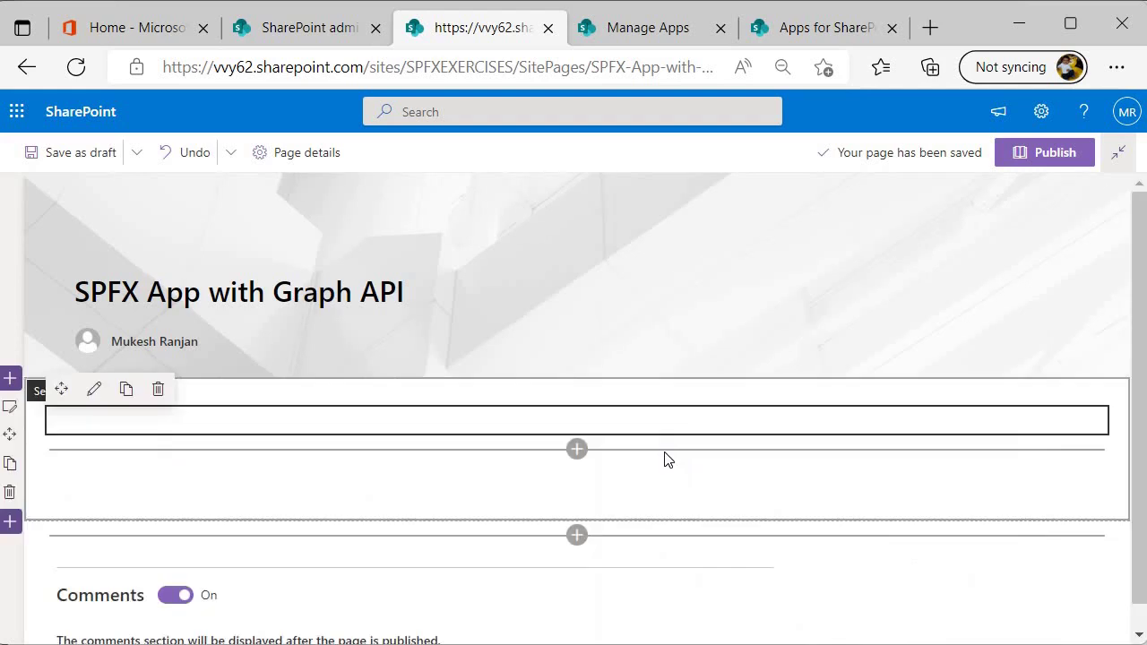
scroll(637, 458, down, 3)
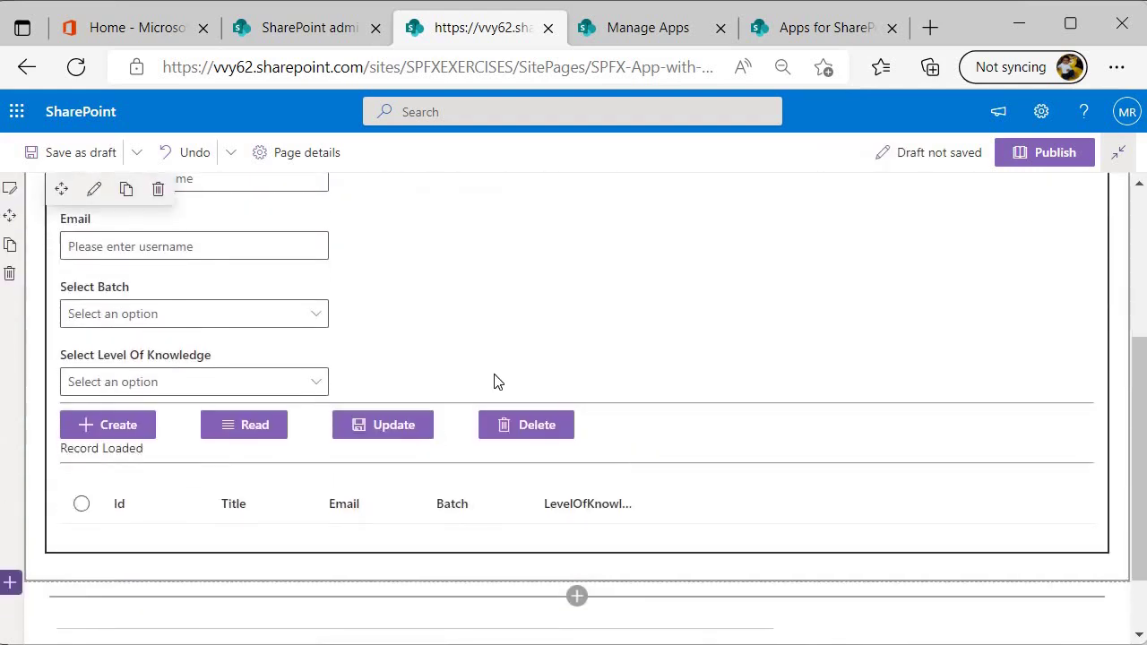
Examine the web part's entry form, its action buttons and the list of loaded records
scroll(472, 397, up, 2)
scroll(472, 397, down, 1)
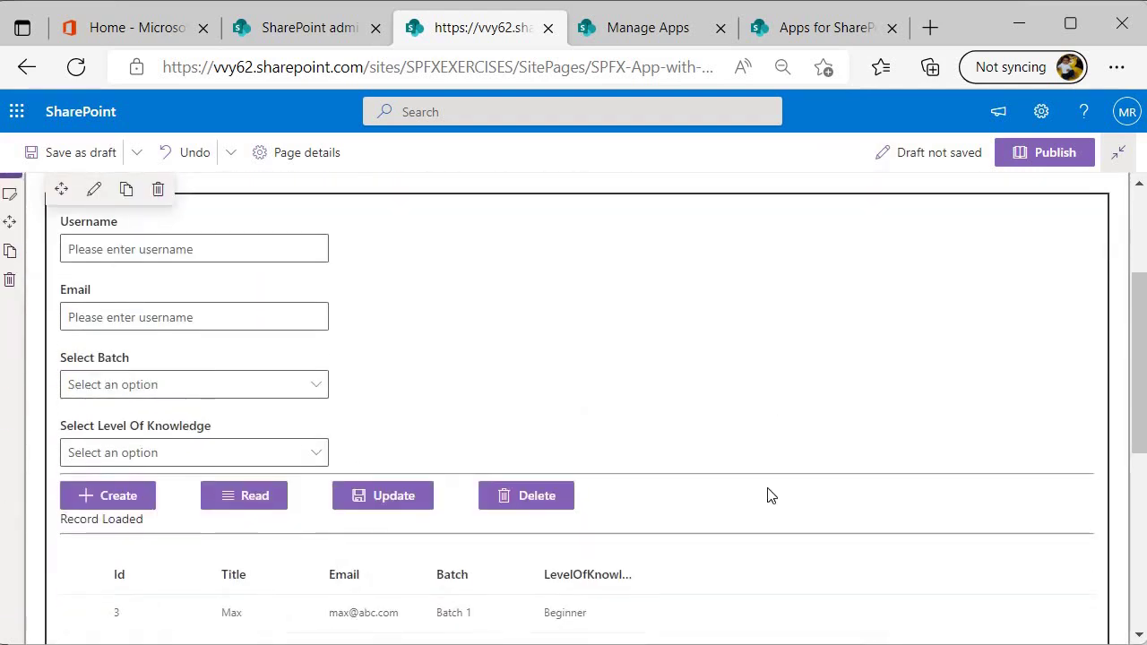
scroll(167, 440, down, 2)
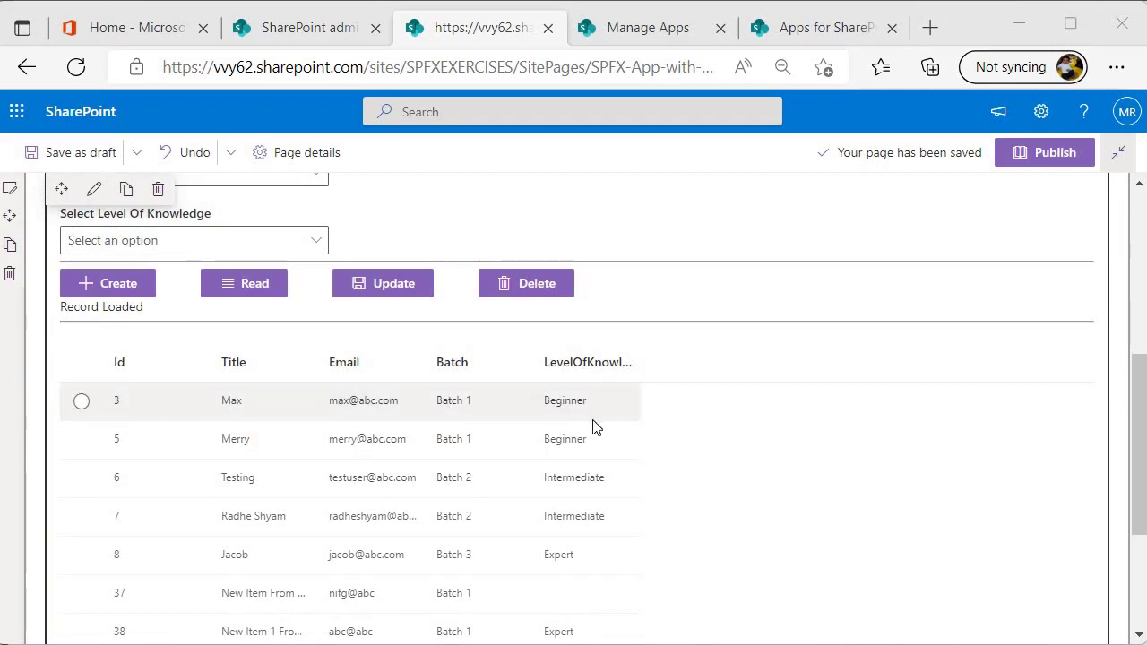
scroll(99, 515, up, 1)
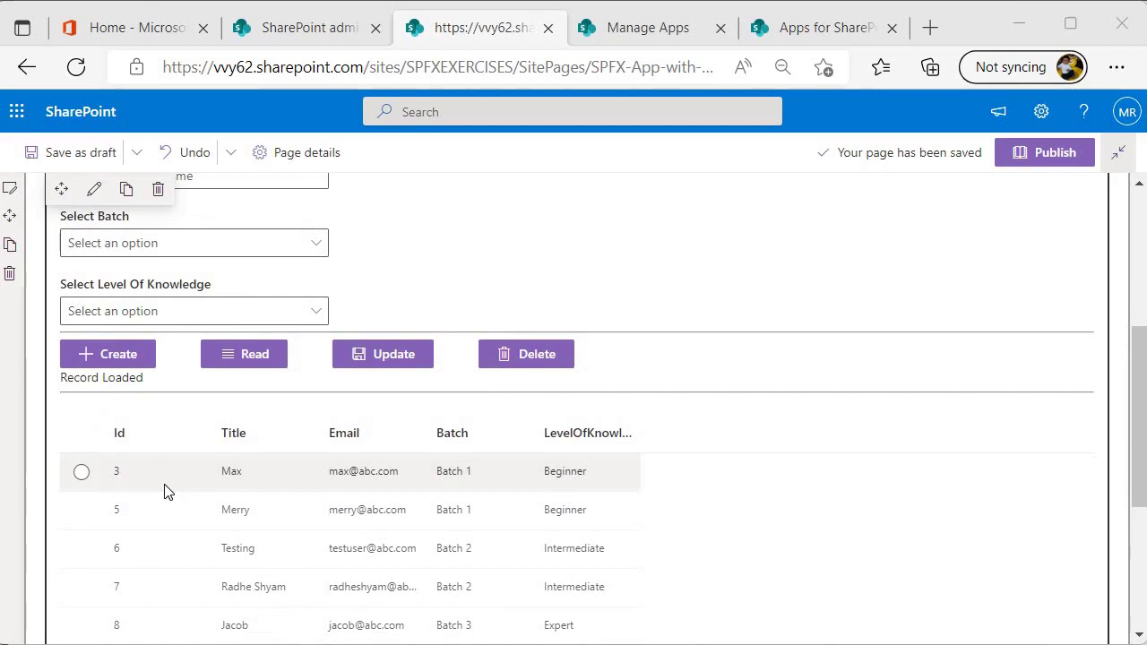
scroll(161, 508, up, 2)
scroll(161, 507, down, 2)
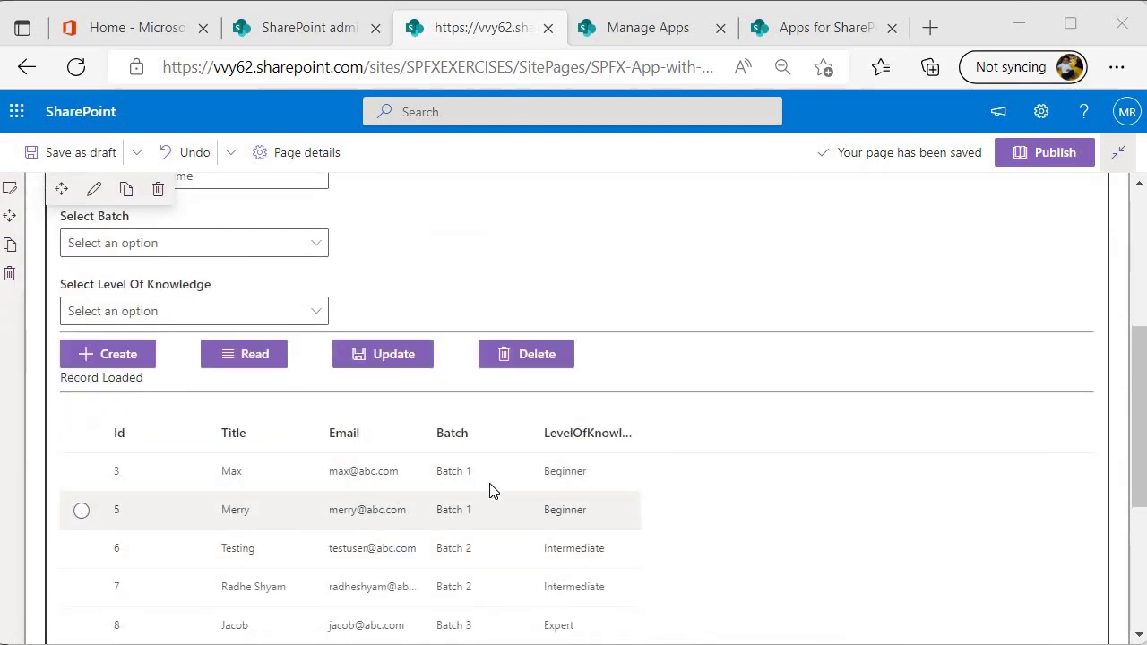
scroll(159, 571, up, 3)
scroll(84, 604, down, 1)
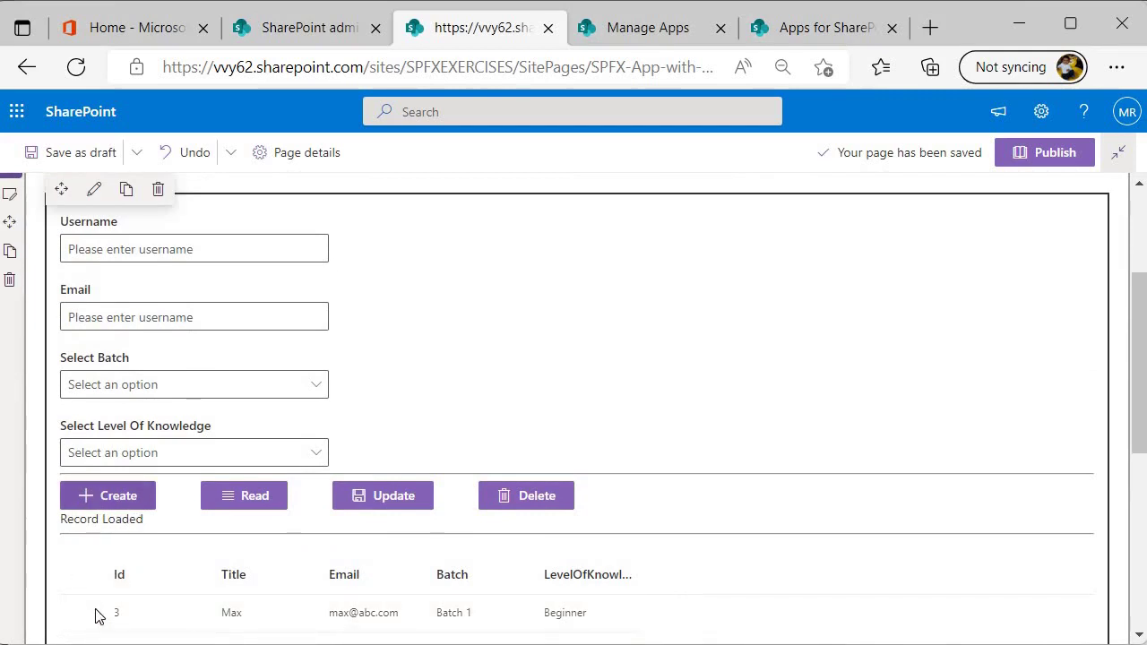
Select the record with Id 3 in the web part's list to load it into the form, and check the filled fields
click(81, 613)
scroll(93, 337, up, 1)
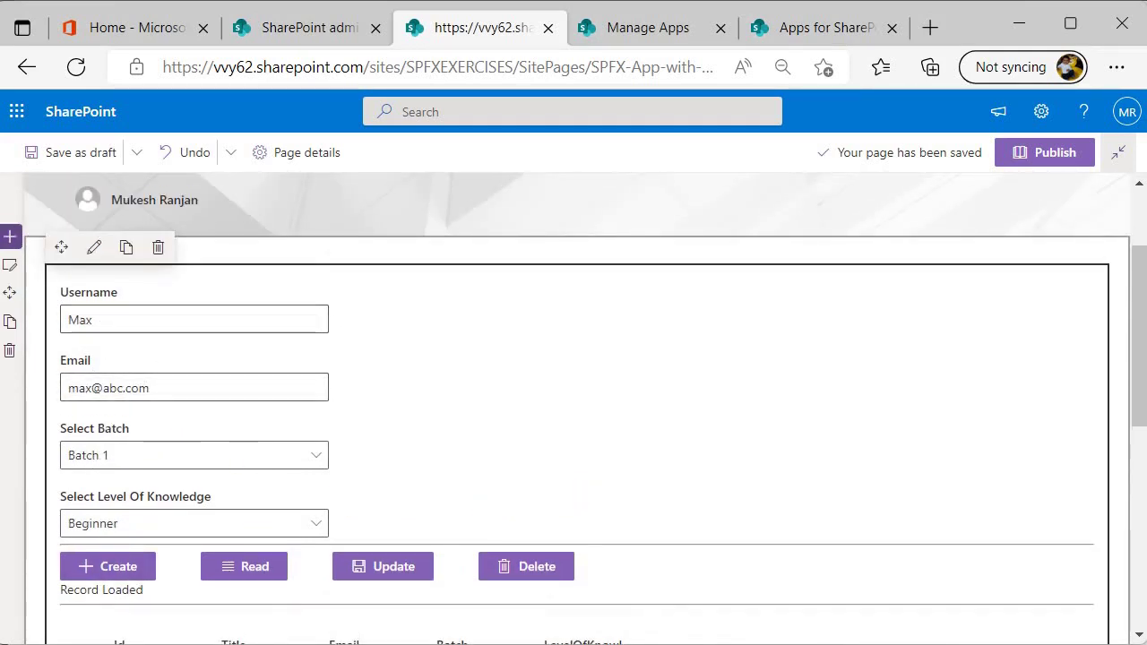
scroll(221, 499, down, 2)
scroll(233, 499, down, 2)
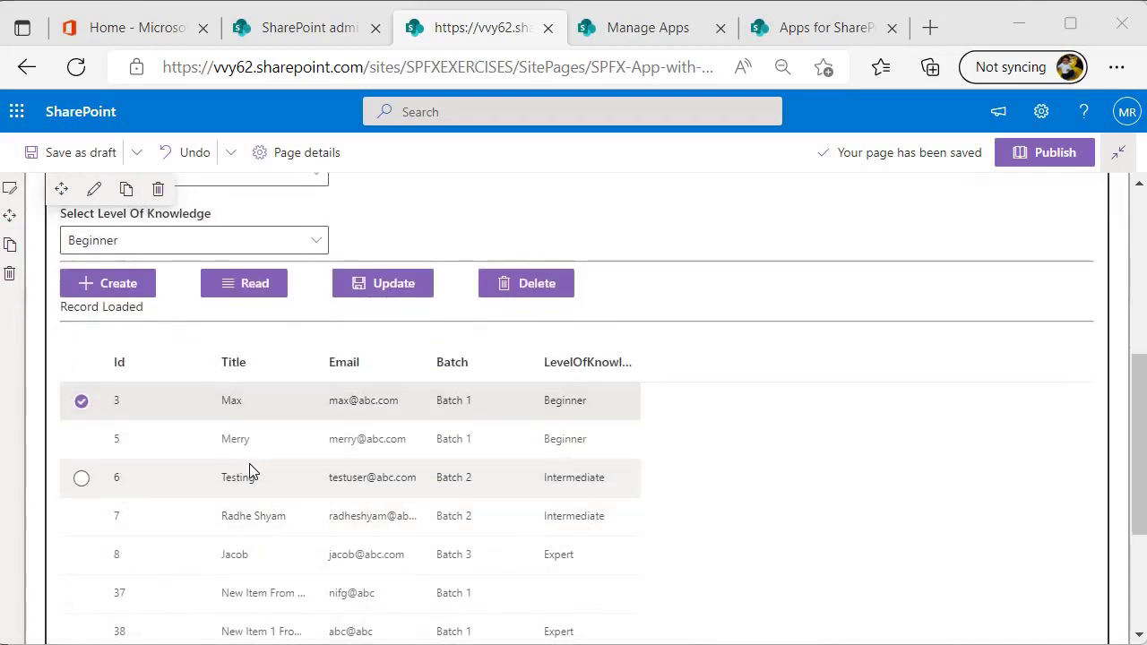
scroll(249, 464, up, 1)
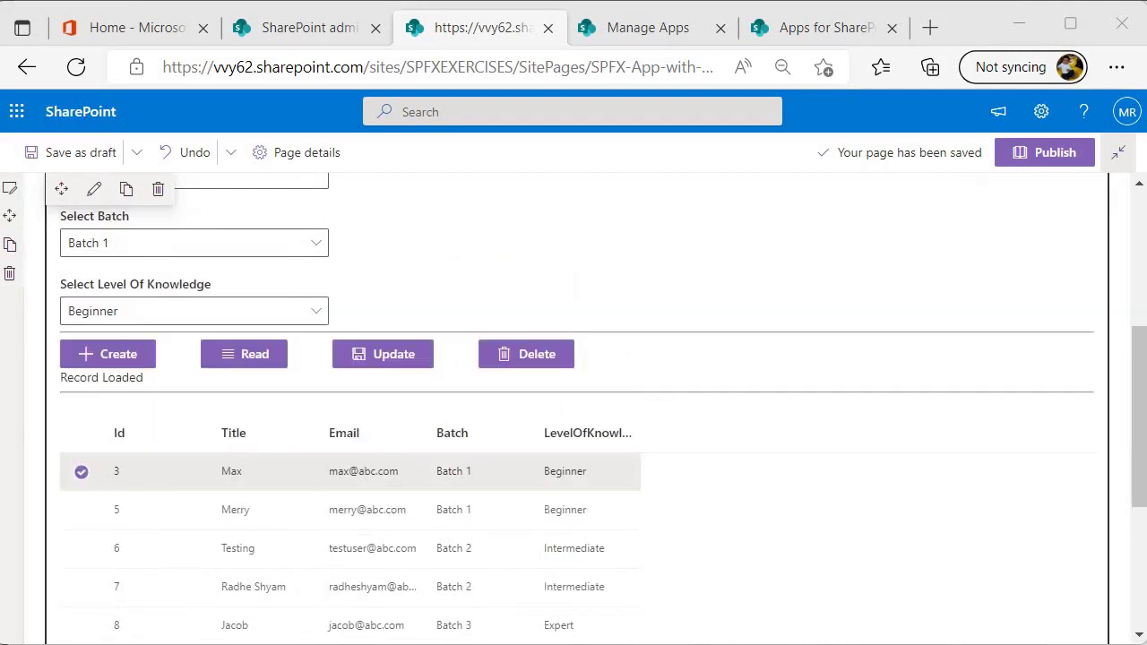